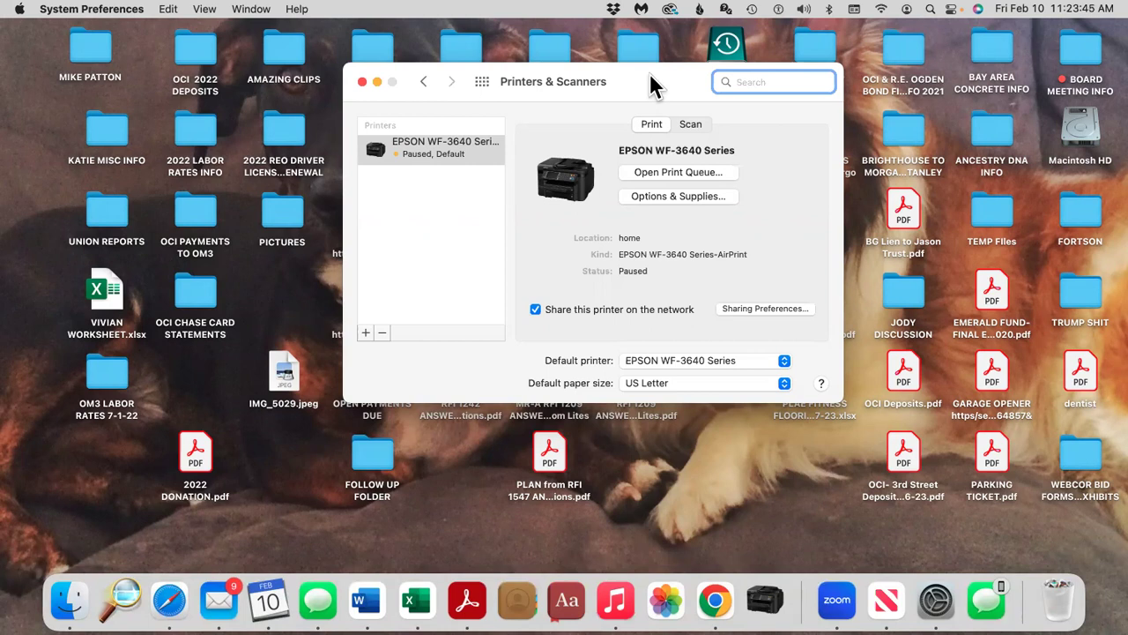
# Close the Printers & Scanners window, switch to Safari and load the ESPN website in a new tab.
pyautogui.click(361, 81)
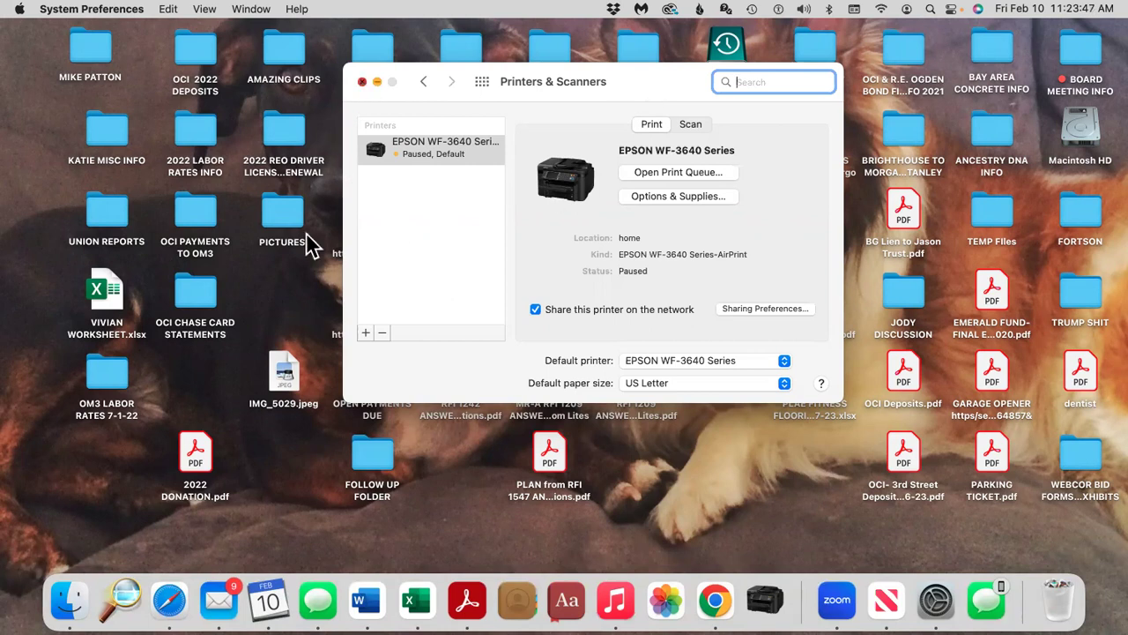
pyautogui.click(170, 601)
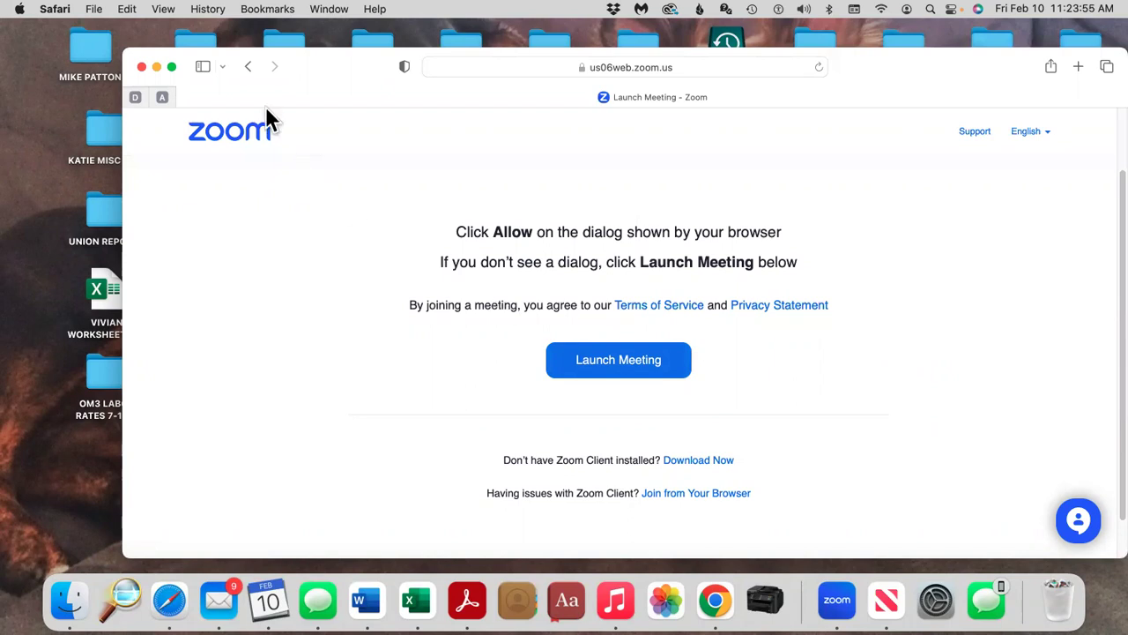
pyautogui.click(208, 9)
pyautogui.moveTo(49, 11)
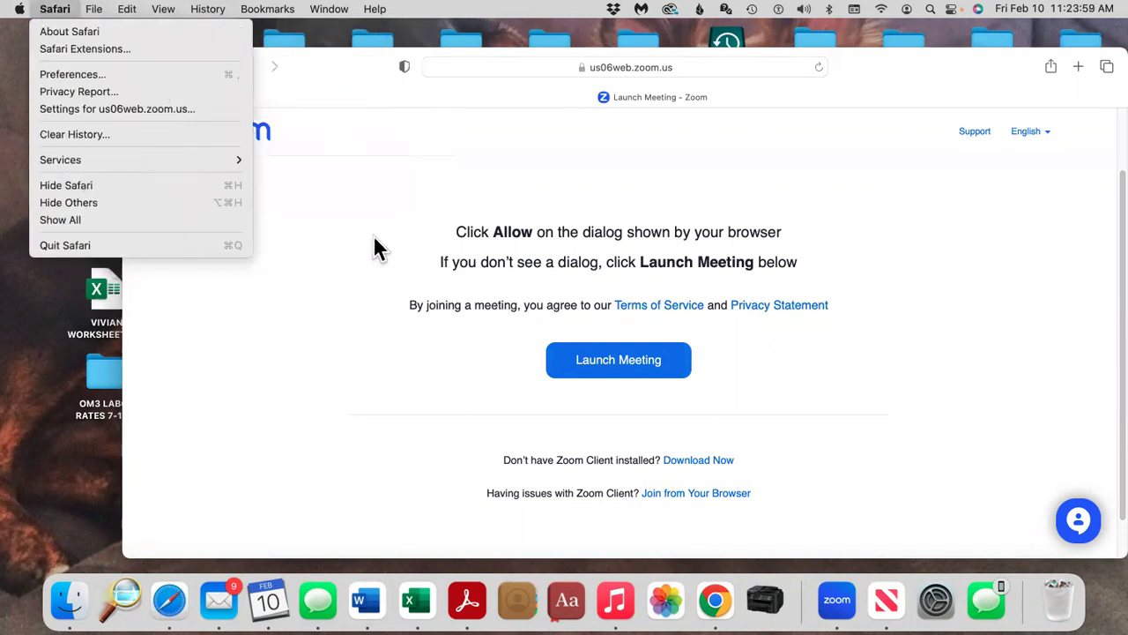
pyautogui.click(397, 233)
pyautogui.press('super+t')
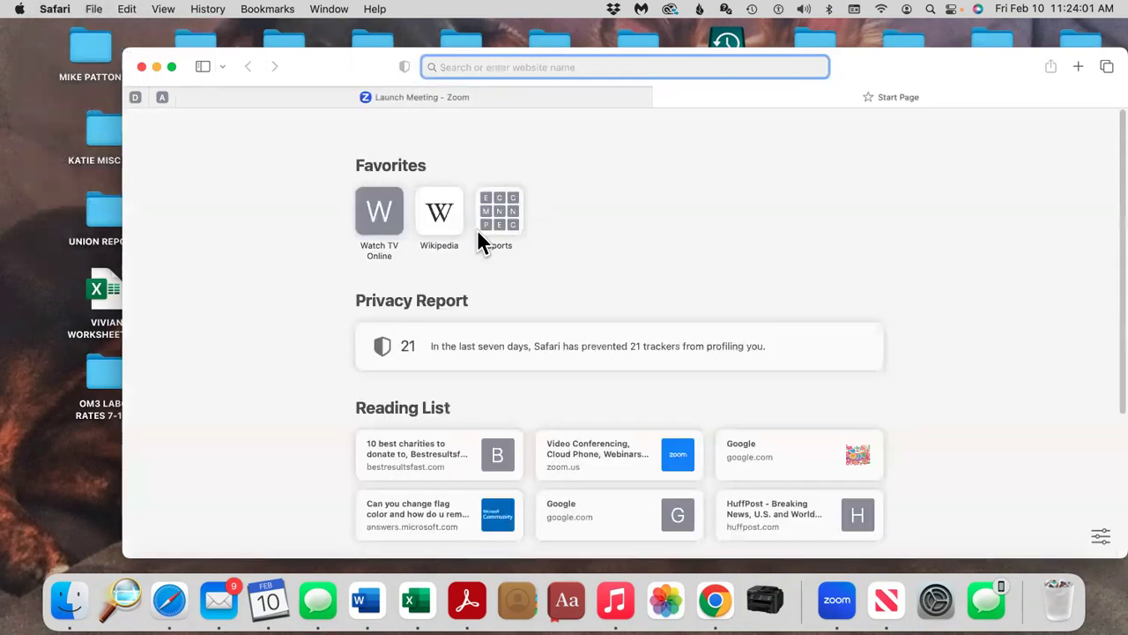
pyautogui.write('espn')
pyautogui.press('Return')
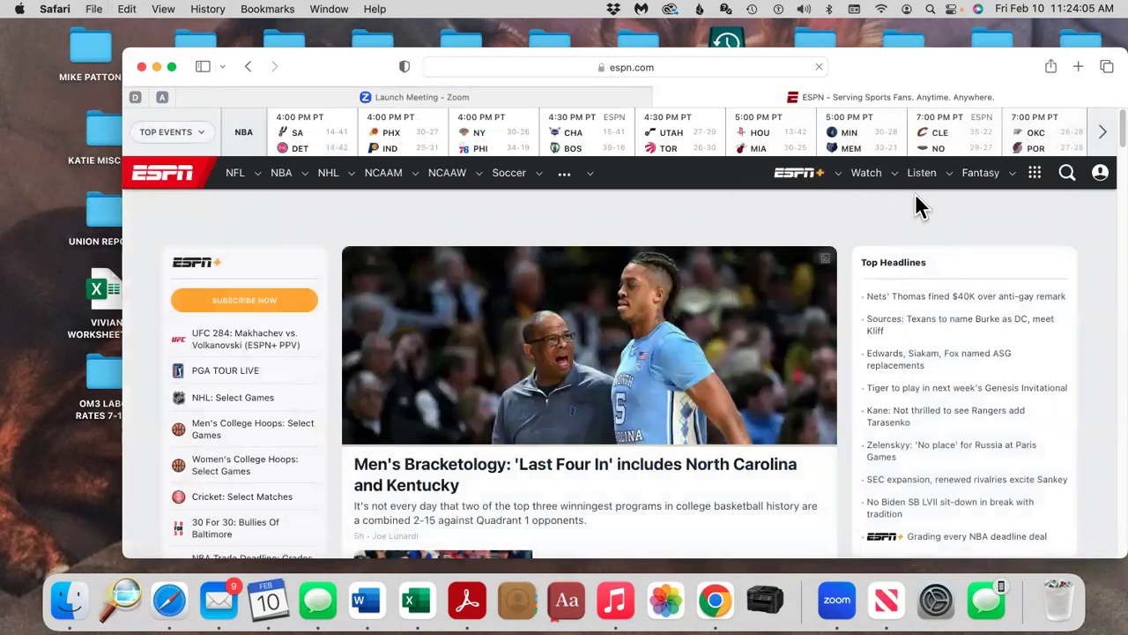
# Print only page 1 of the ESPN page on the EPSON WF-3640 Series, resuming the paused printer.
pyautogui.click(1050, 66)
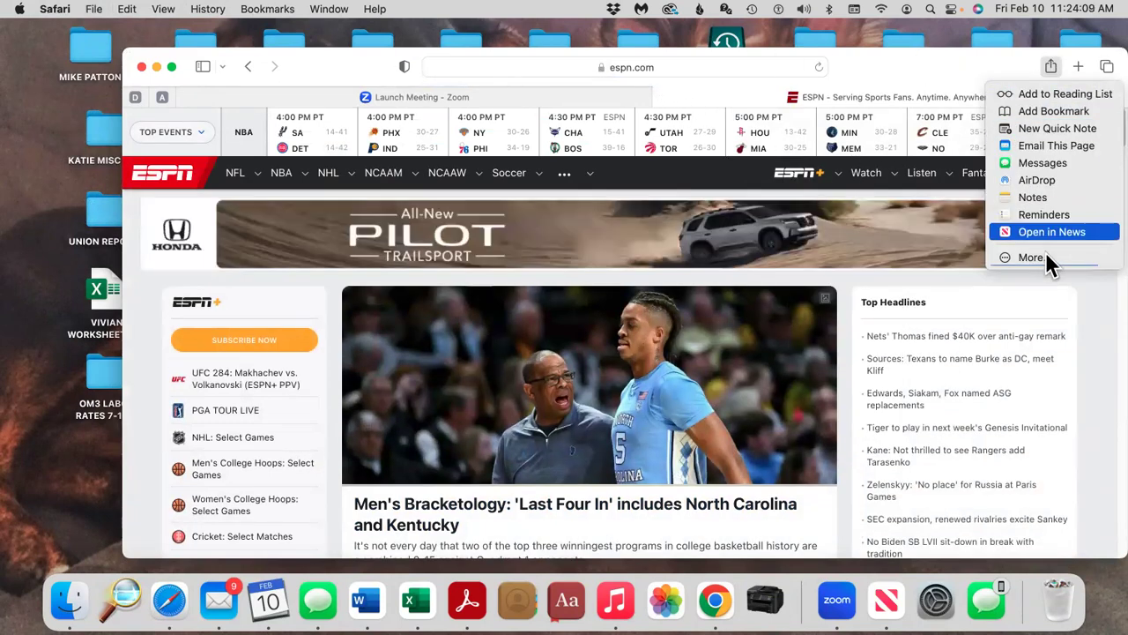
pyautogui.click(946, 81)
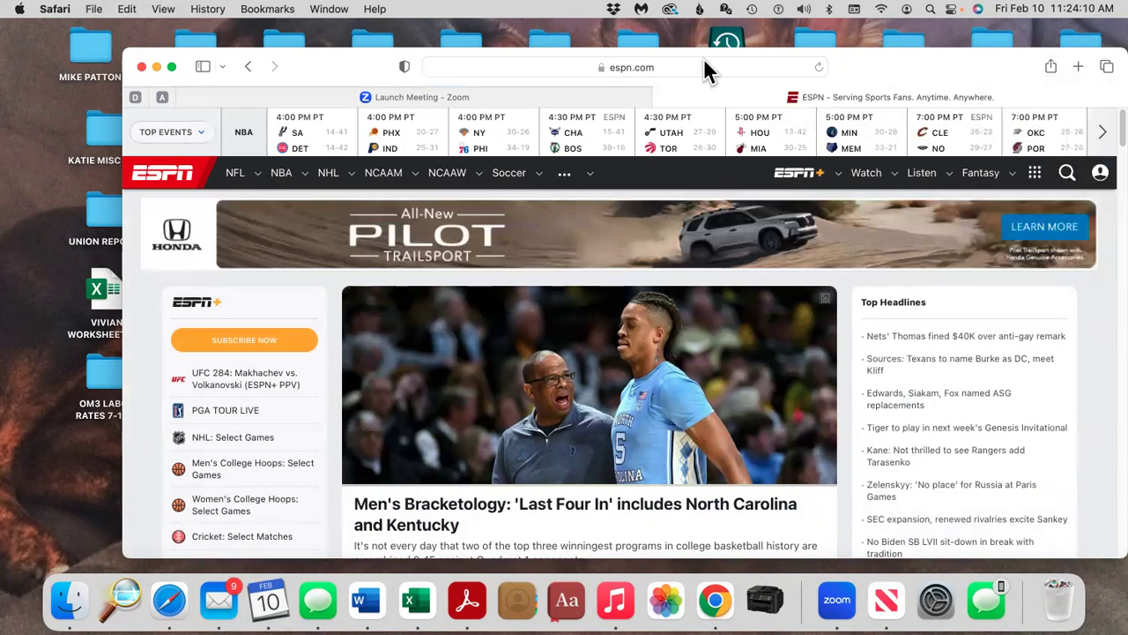
pyautogui.click(163, 9)
pyautogui.moveTo(58, 11)
pyautogui.moveTo(94, 10)
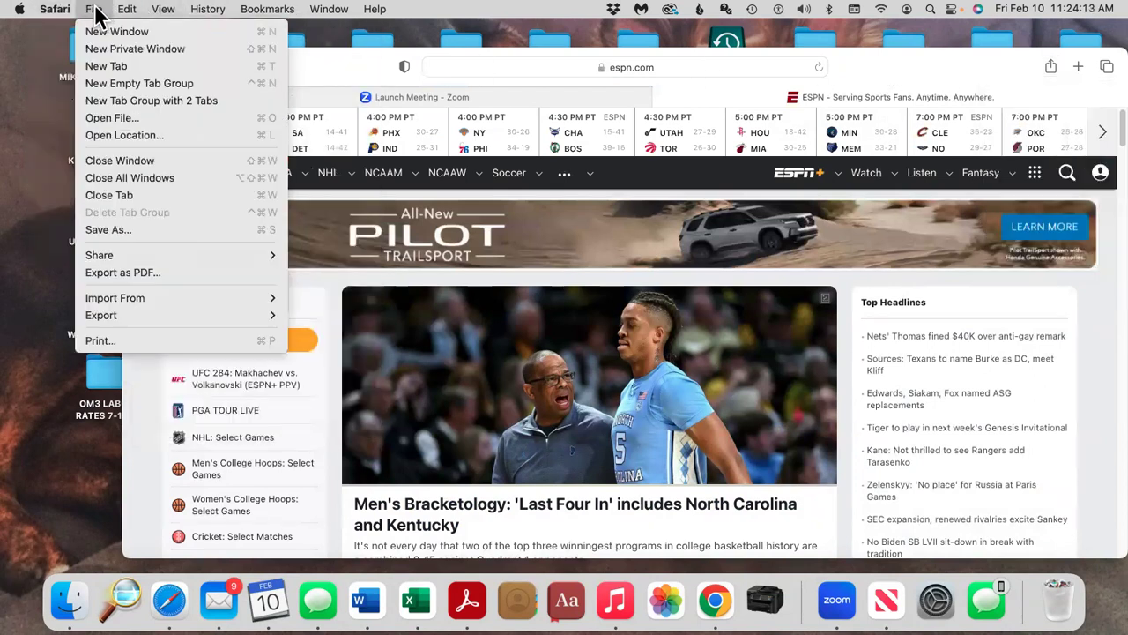
pyautogui.click(124, 340)
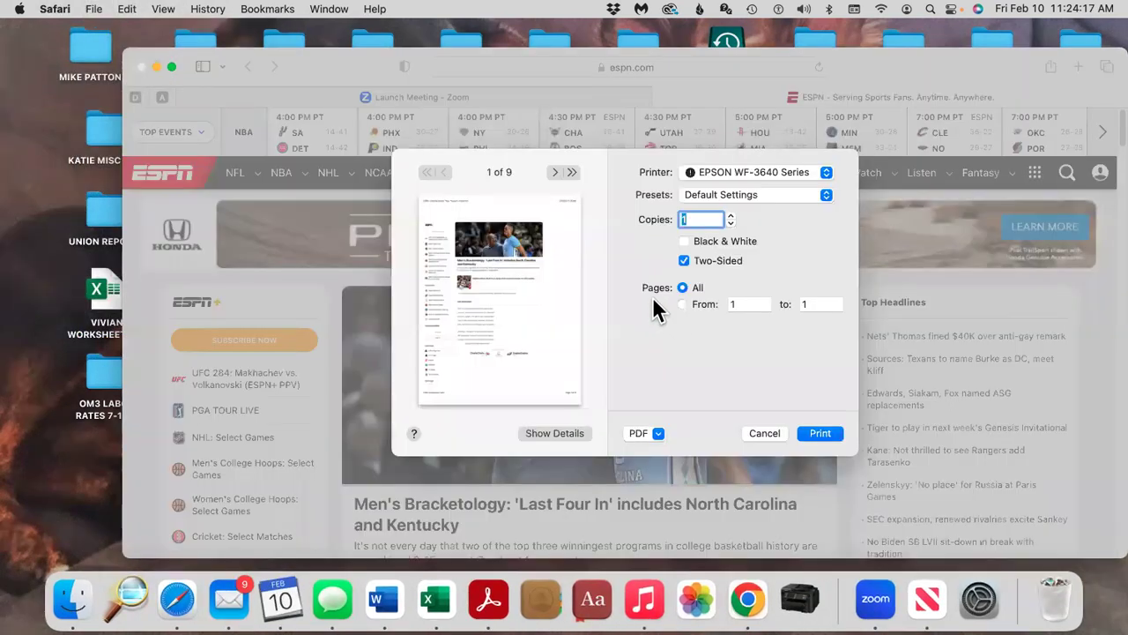
pyautogui.click(753, 169)
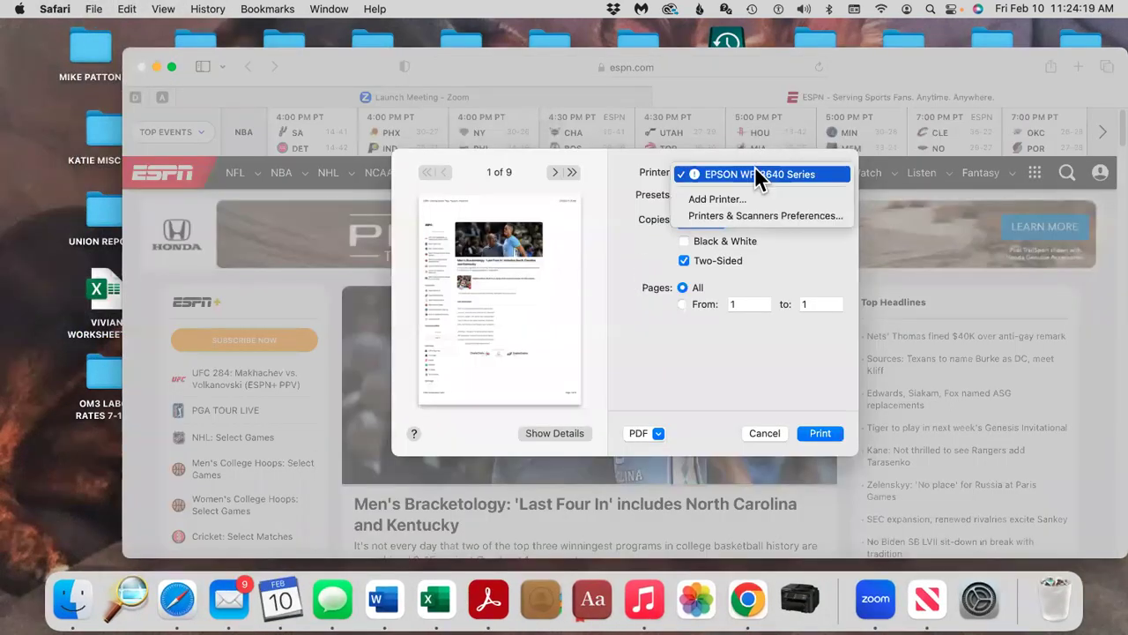
pyautogui.click(616, 170)
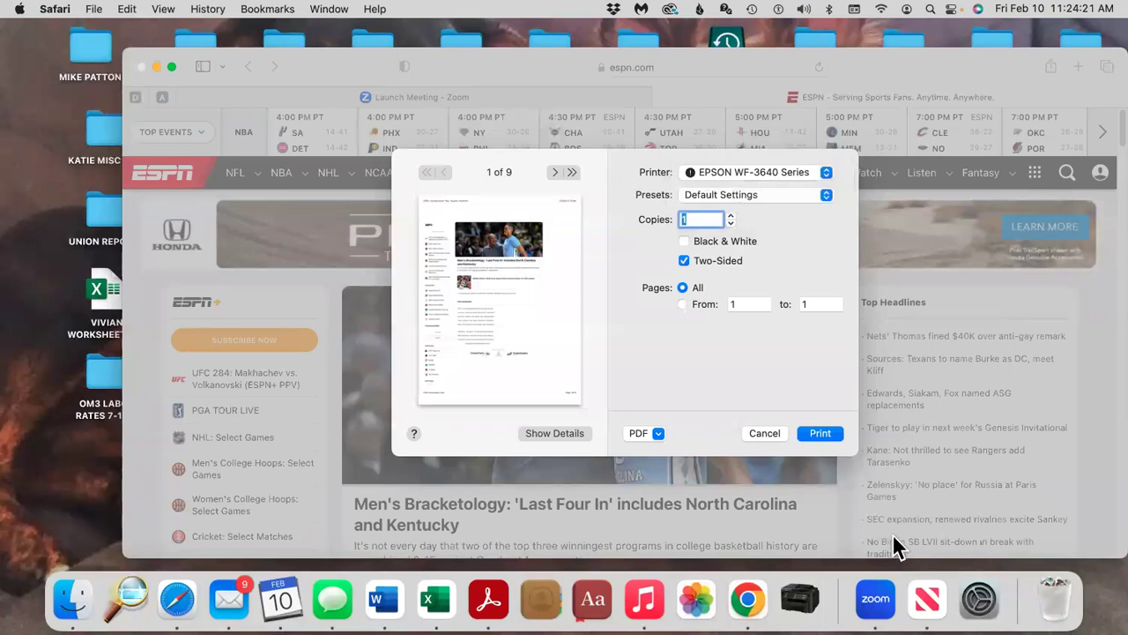
pyautogui.click(683, 304)
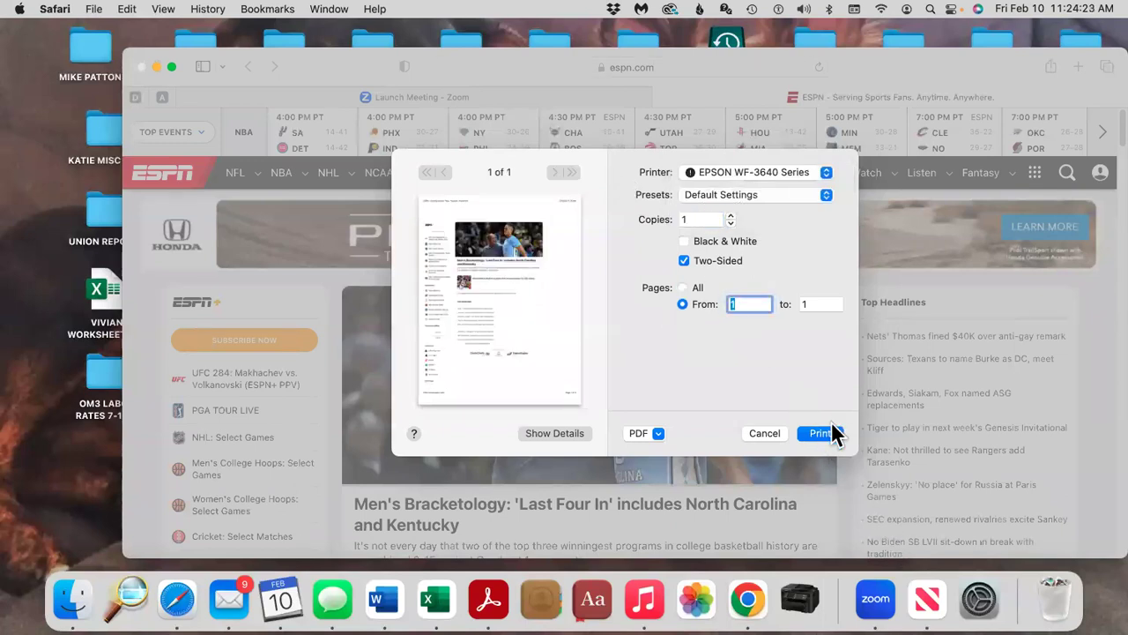
pyautogui.click(828, 433)
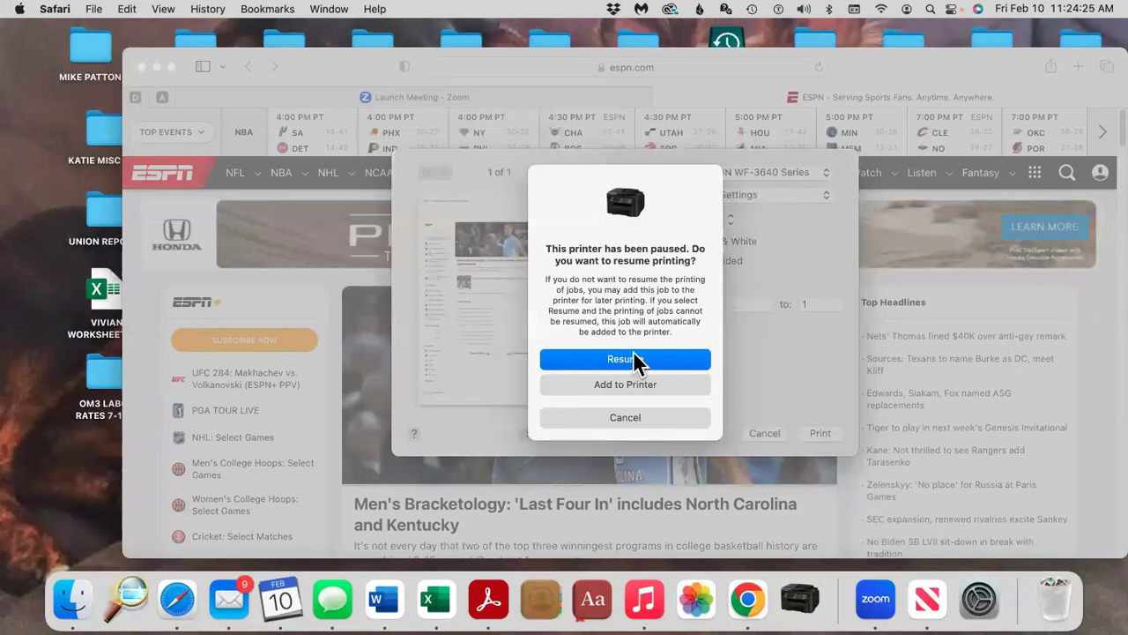
pyautogui.click(633, 351)
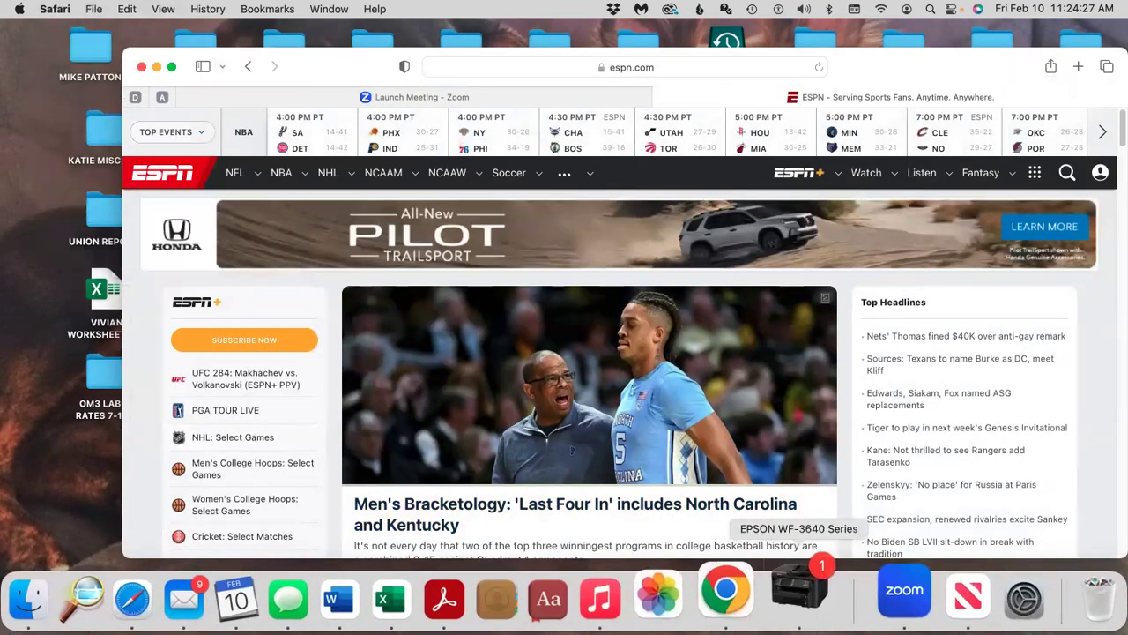
# Switch to the EPSON WF-3640 Series print queue and show the printer's web page from its settings.
pyautogui.click(799, 592)
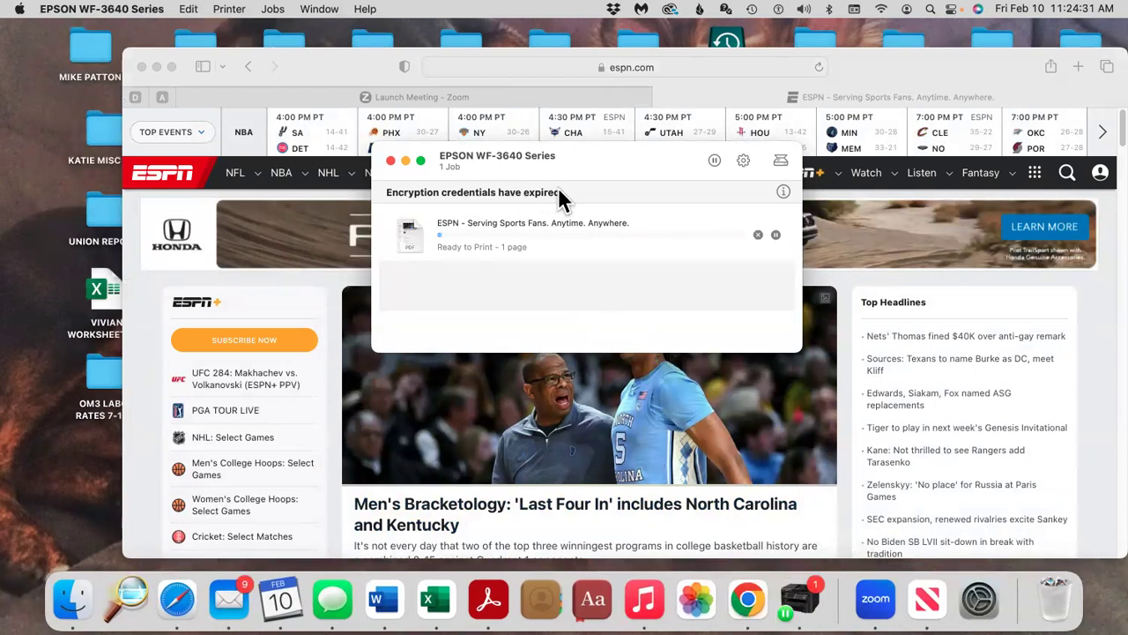
pyautogui.click(743, 160)
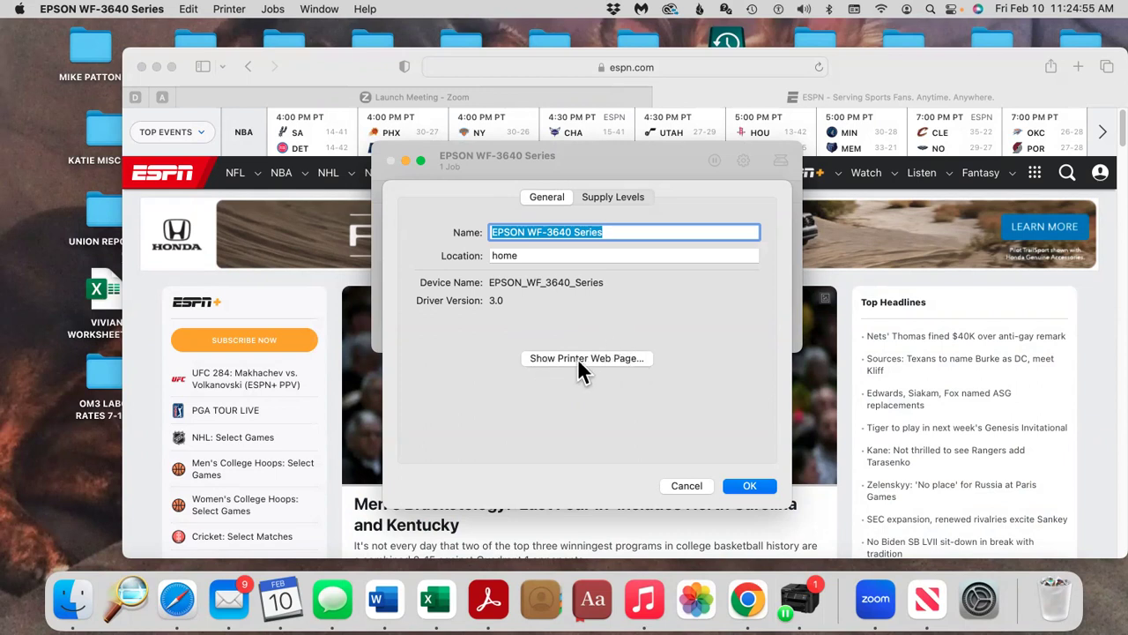
pyautogui.click(614, 356)
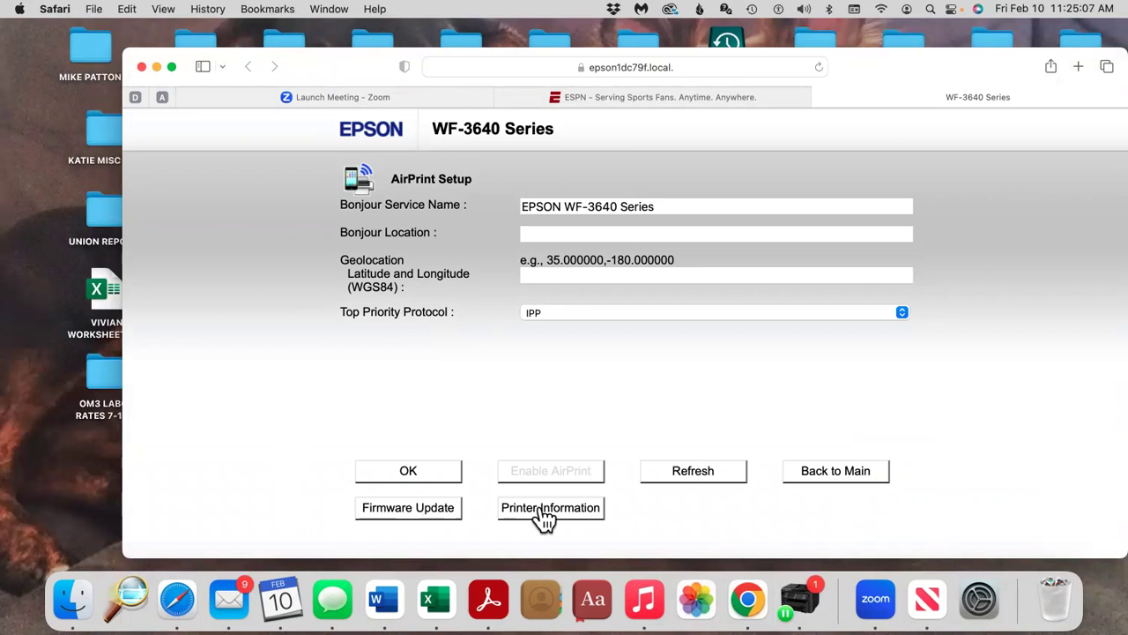
# Leave the AirPrint Setup page and open the SSL/TLS Certificate page under Network Security Settings.
pyautogui.click(825, 471)
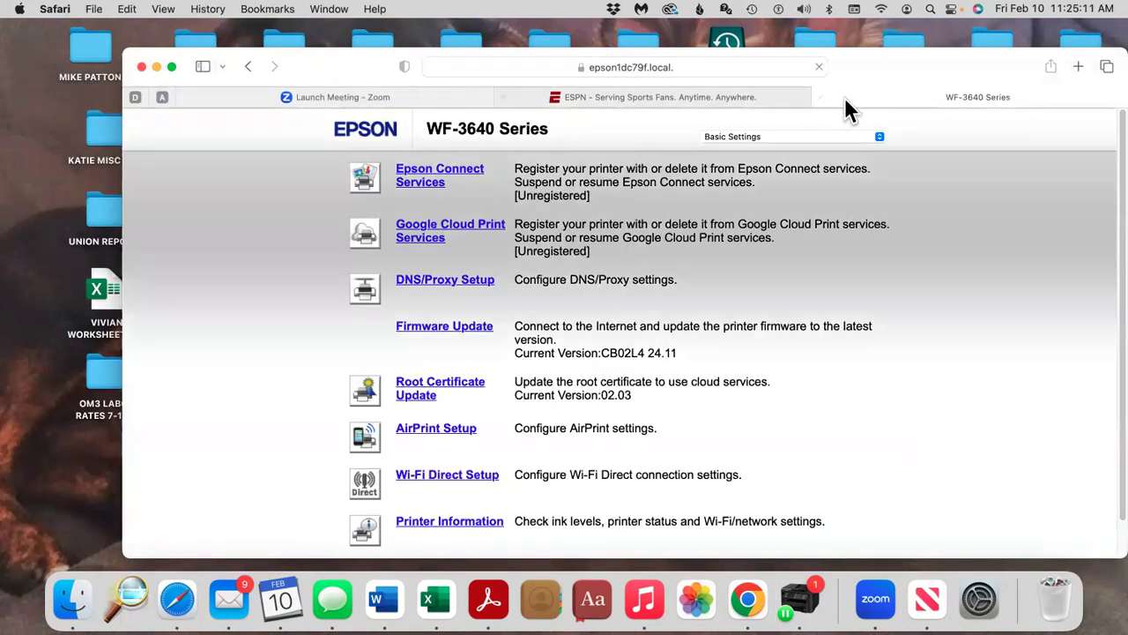
pyautogui.click(846, 135)
pyautogui.click(831, 149)
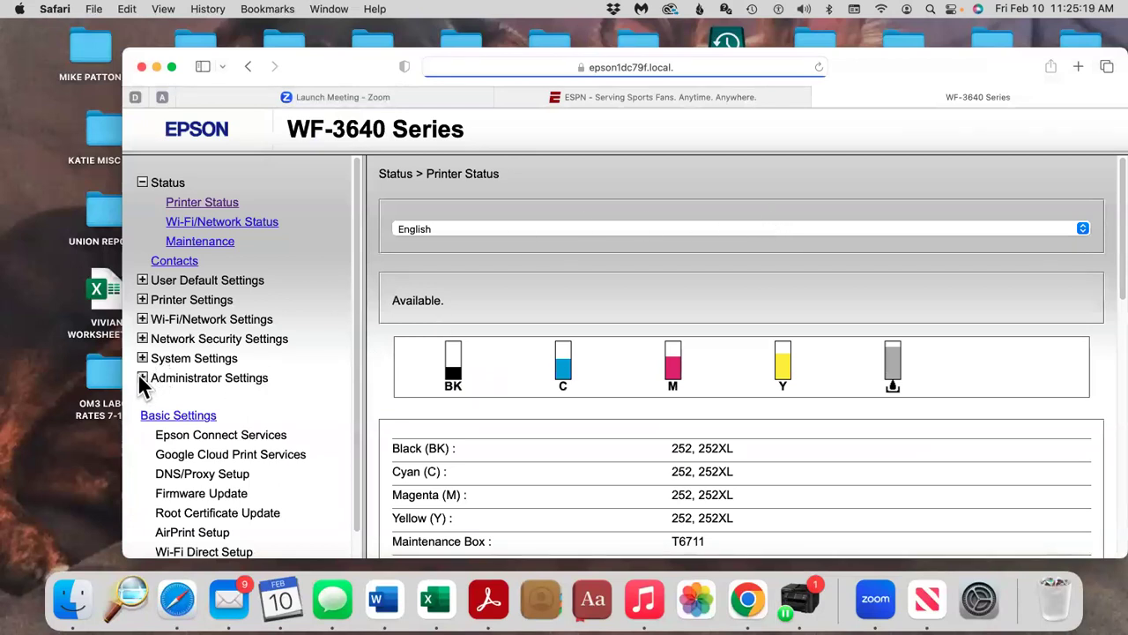
pyautogui.click(142, 339)
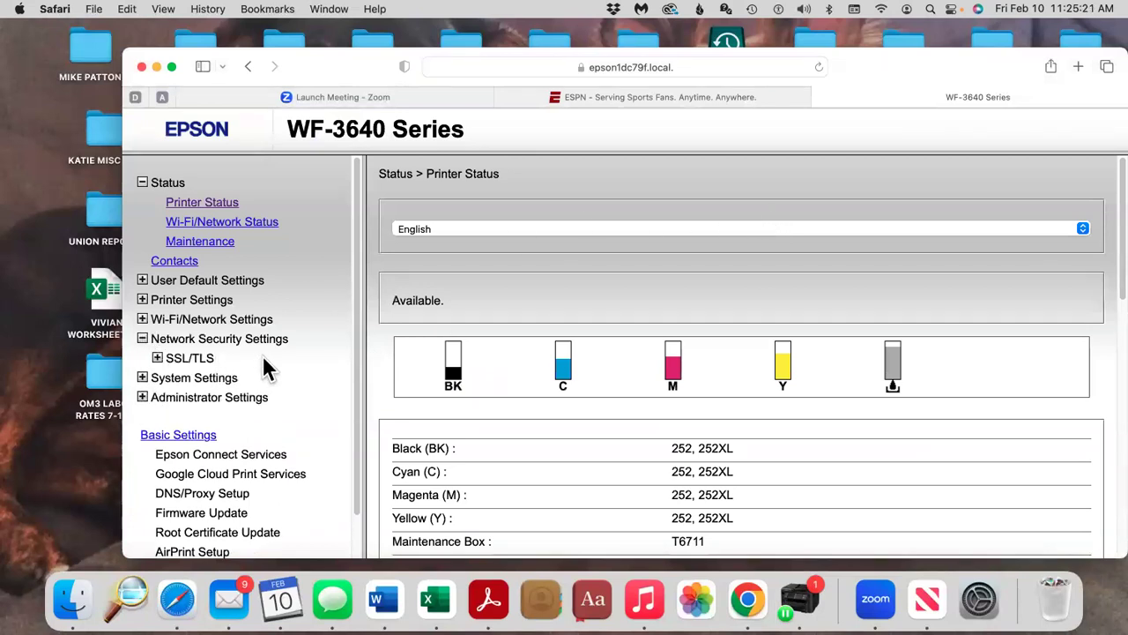
pyautogui.click(158, 357)
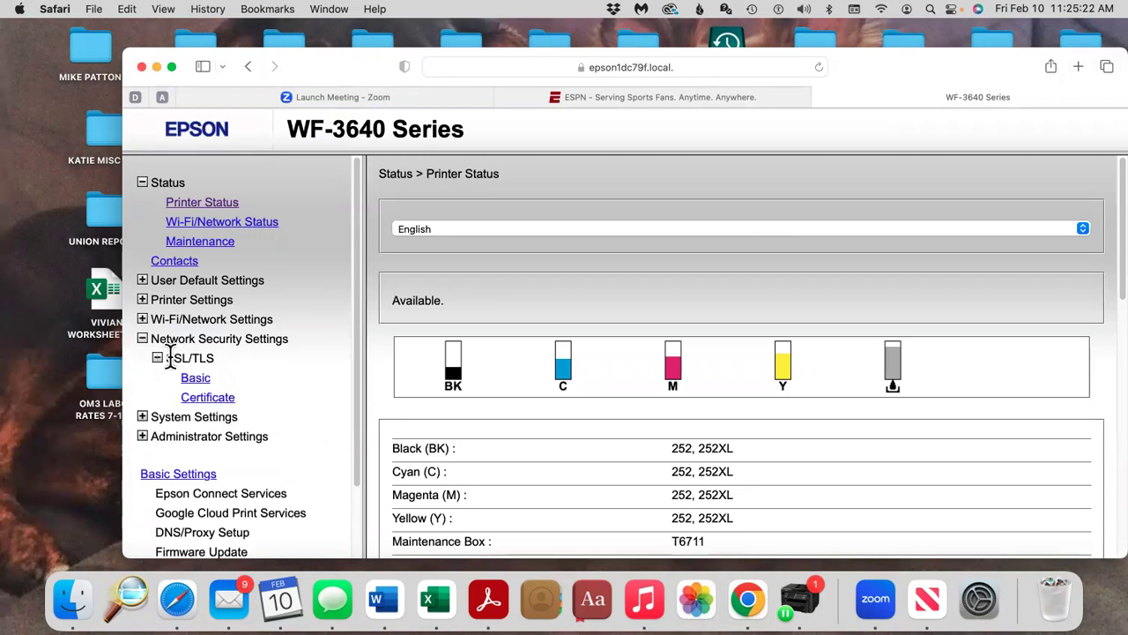
pyautogui.click(205, 398)
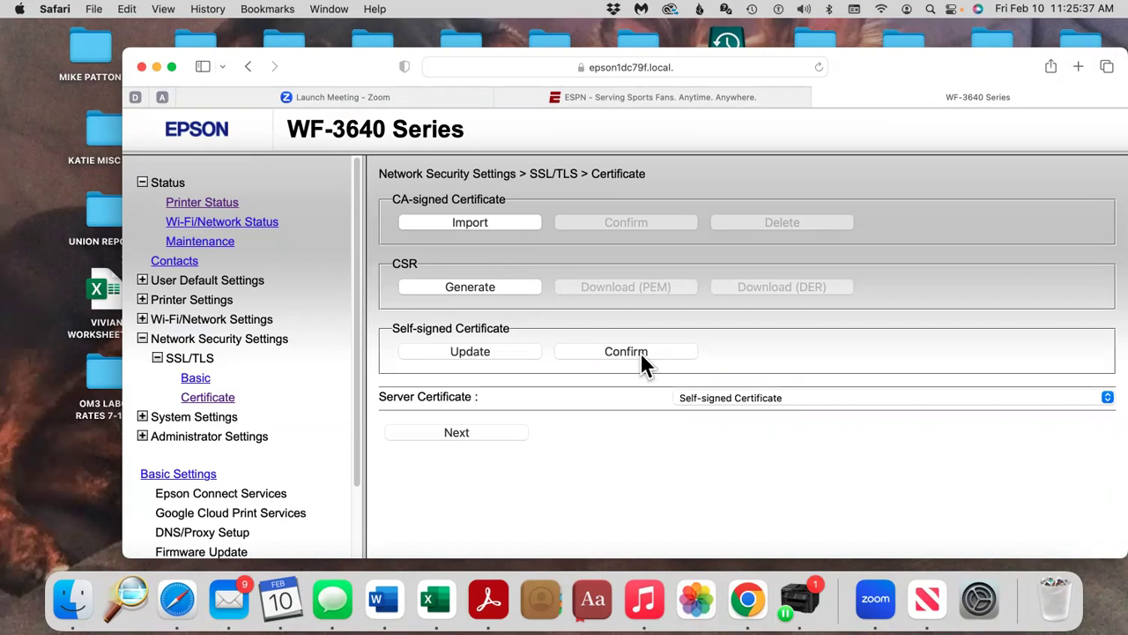
# Keep Self-signed Certificate as the server certificate and apply the setting to the printer.
pyautogui.click(695, 397)
pyautogui.click(613, 396)
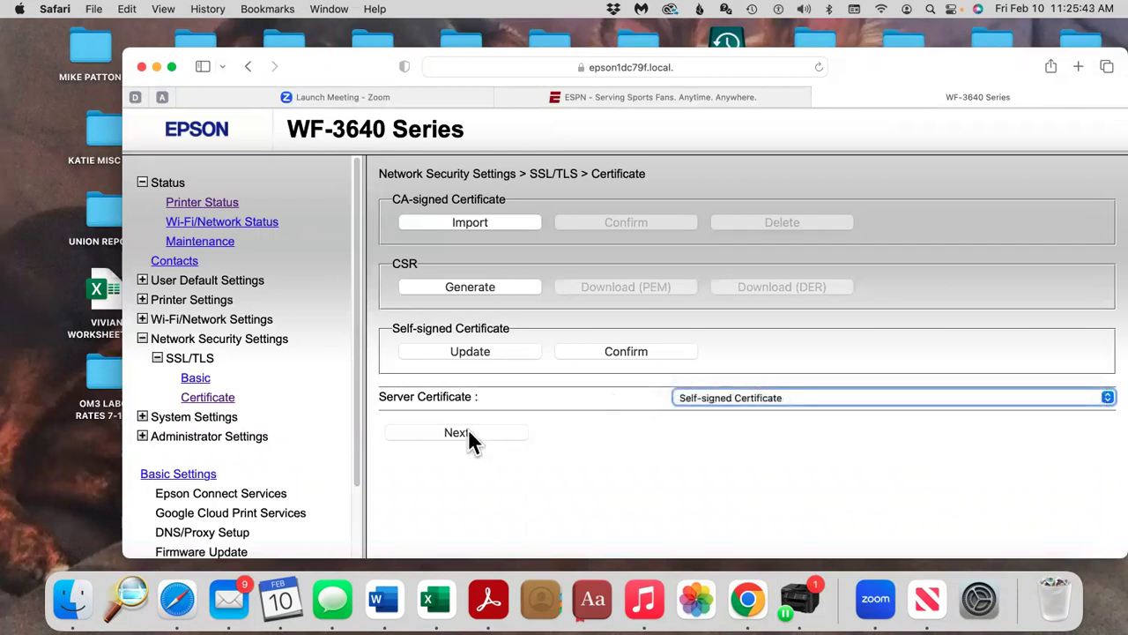
pyautogui.click(469, 432)
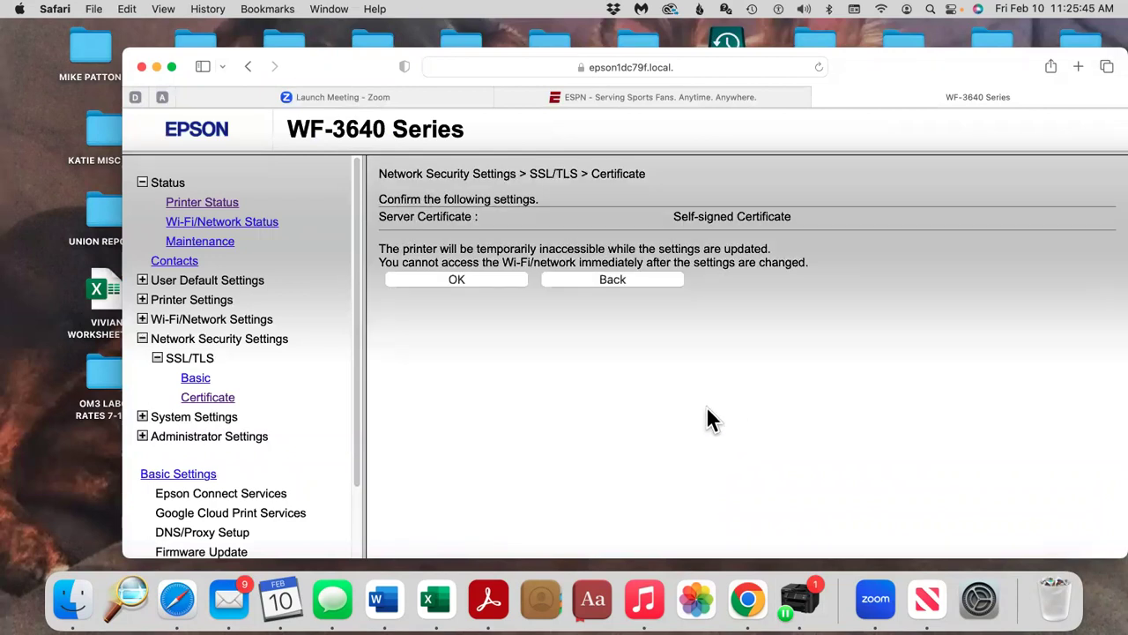
pyautogui.click(466, 279)
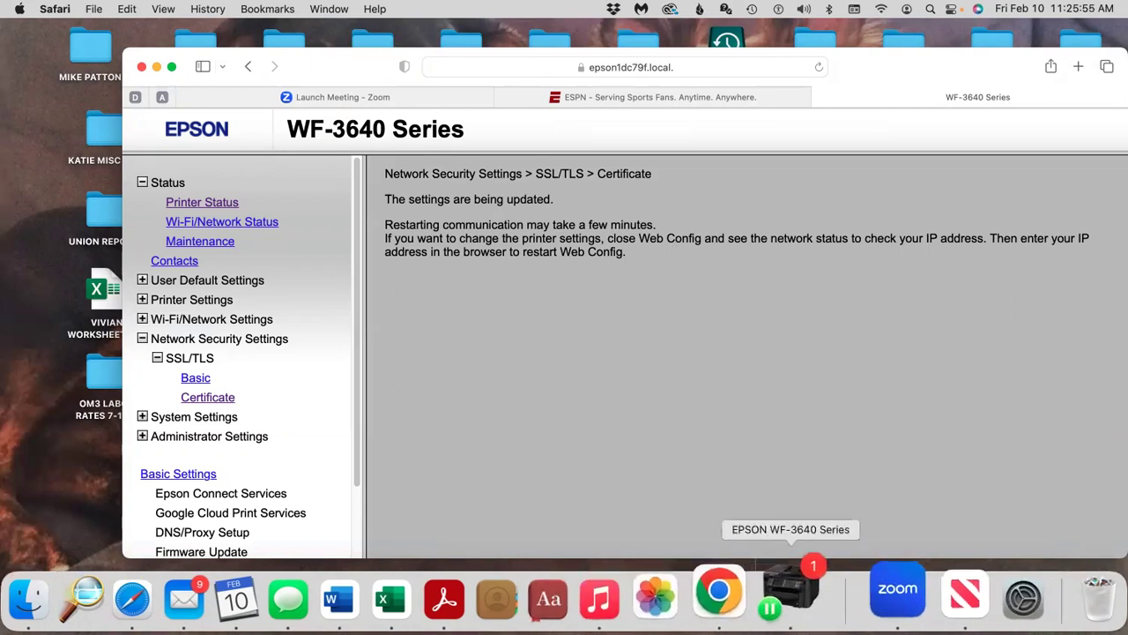
# Switch to the printer queue, cancel its settings dialog, delete the ESPN print job and close the queue window.
pyautogui.click(816, 602)
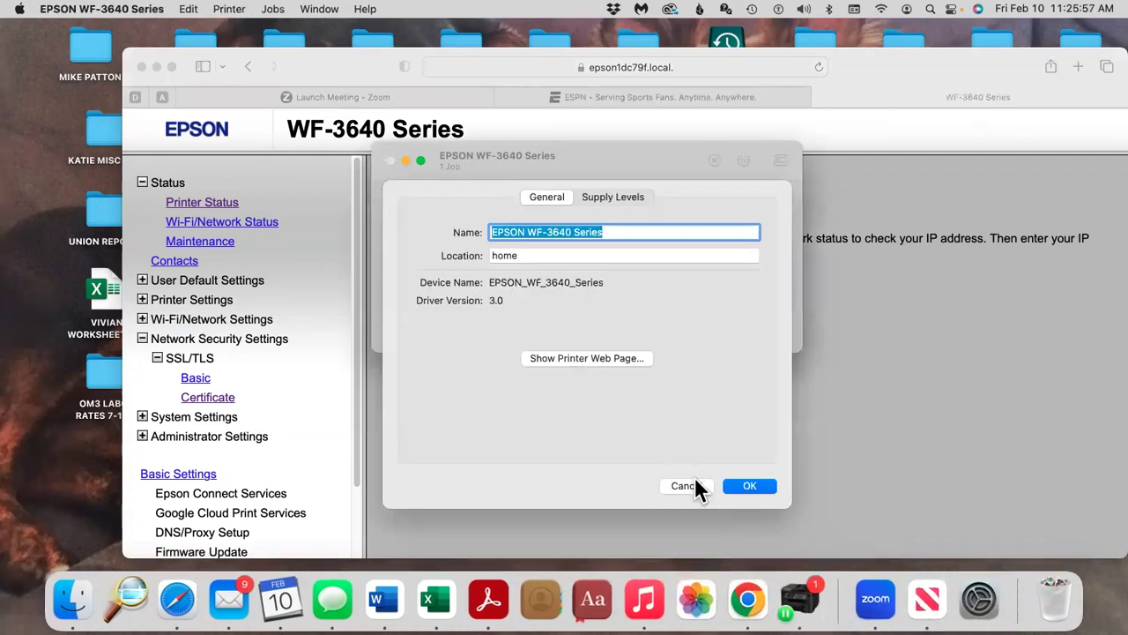
pyautogui.click(693, 487)
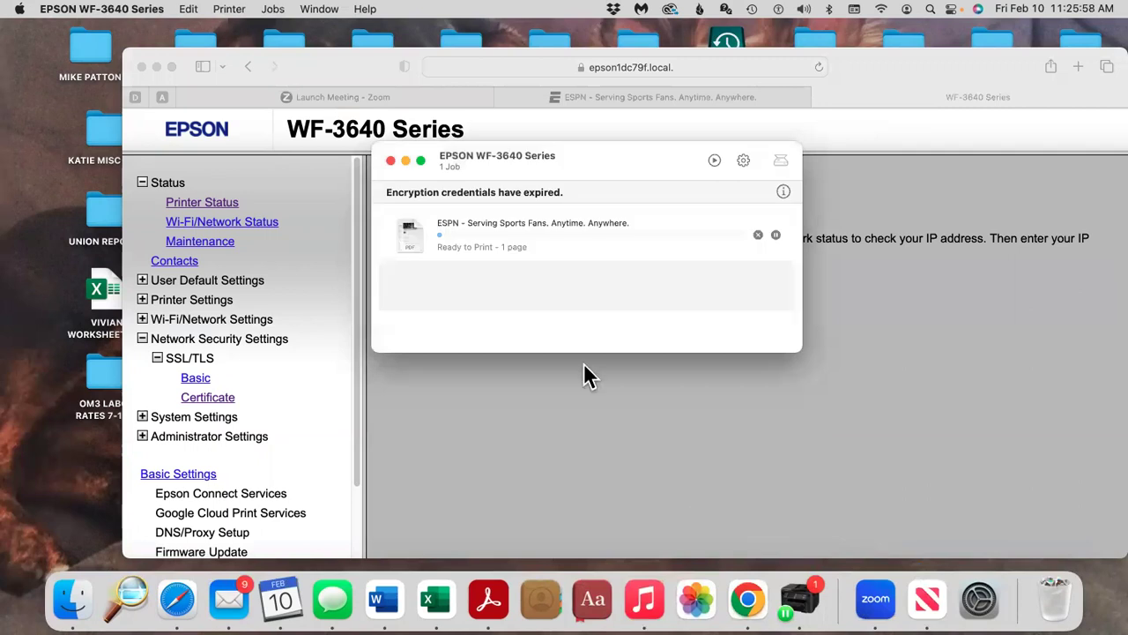
pyautogui.click(758, 235)
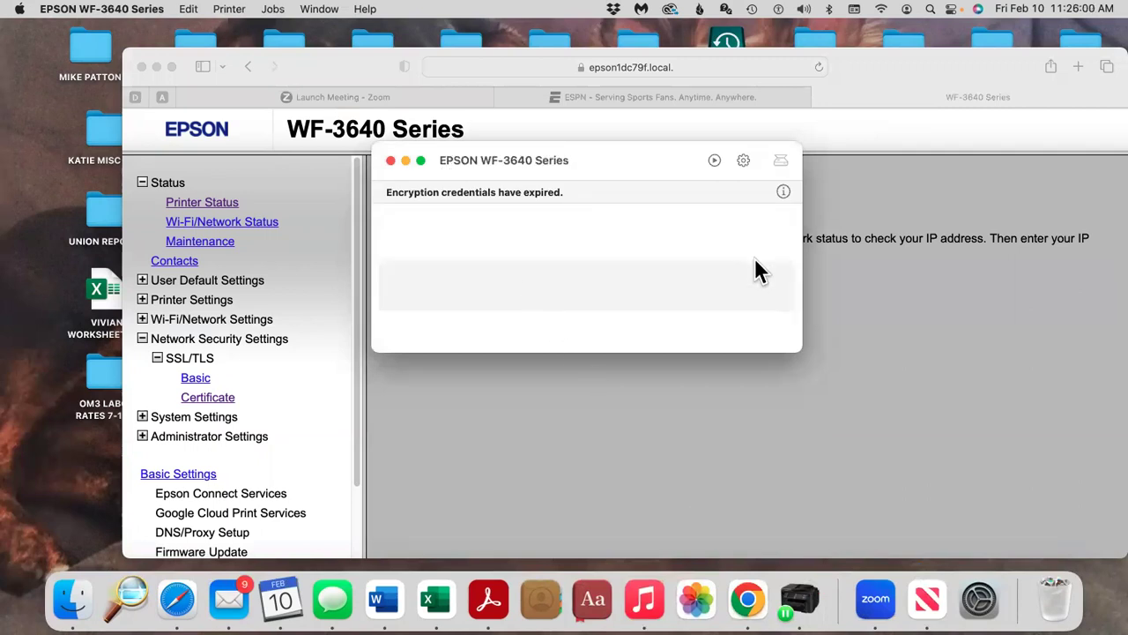
pyautogui.click(390, 160)
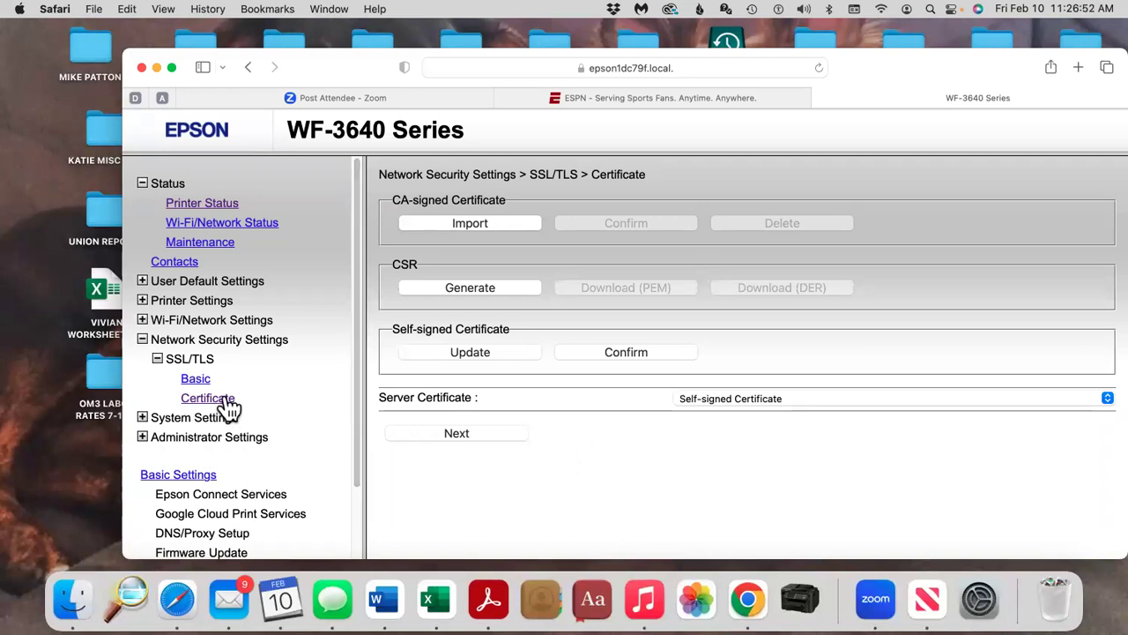
# Update the self-signed certificate with a validity of 10 years, apply it and return to the Certificate page.
pyautogui.click(502, 346)
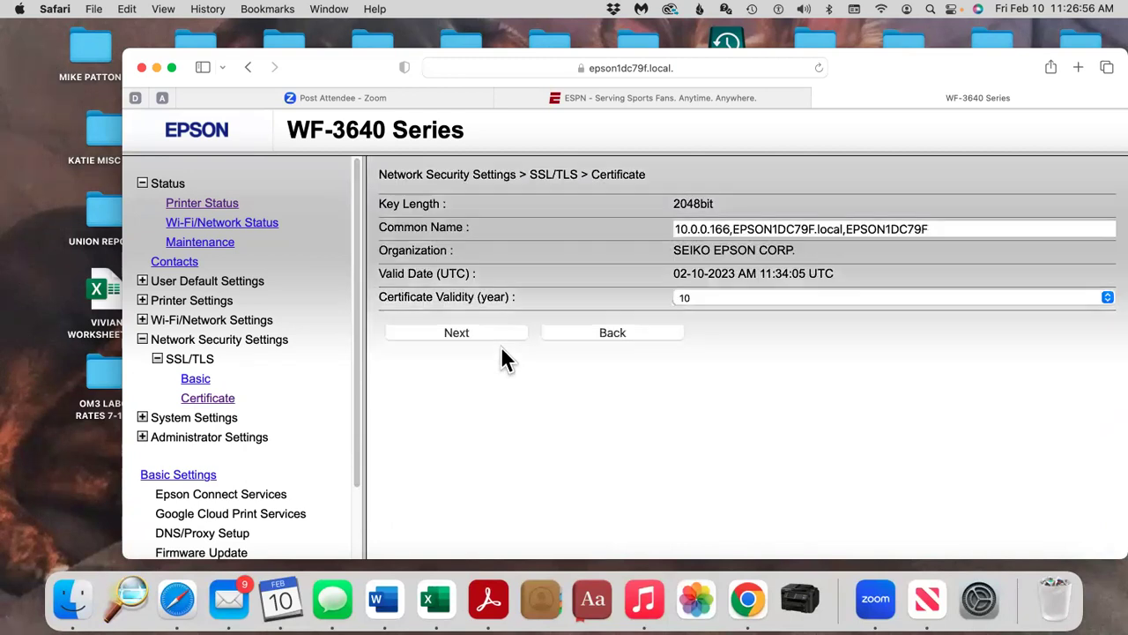
pyautogui.click(731, 297)
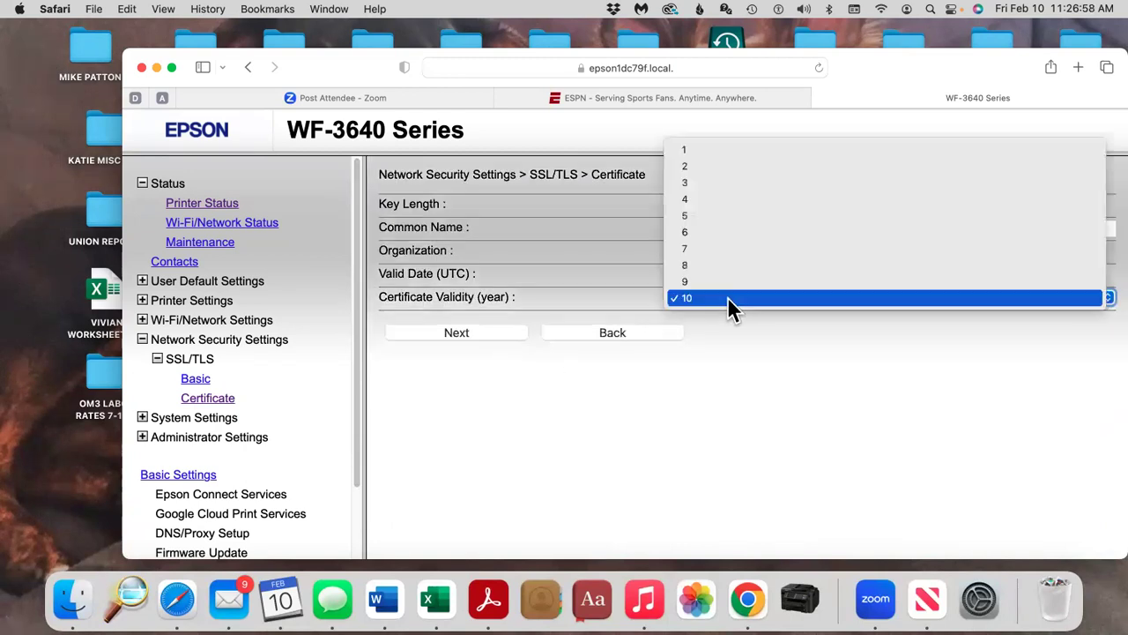
pyautogui.click(811, 336)
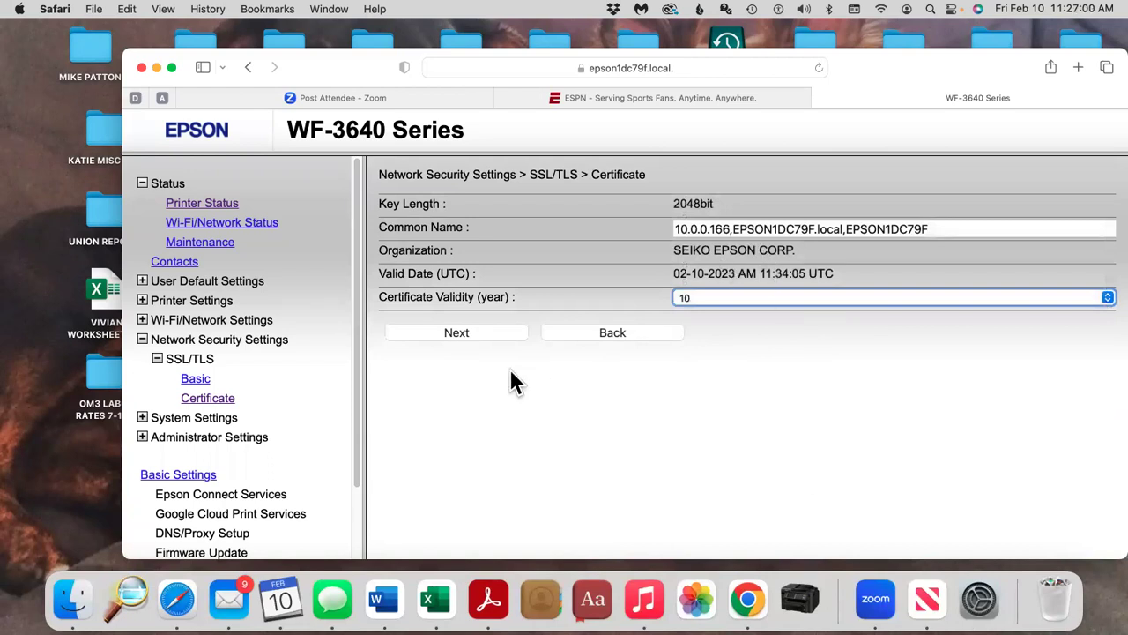
pyautogui.click(474, 332)
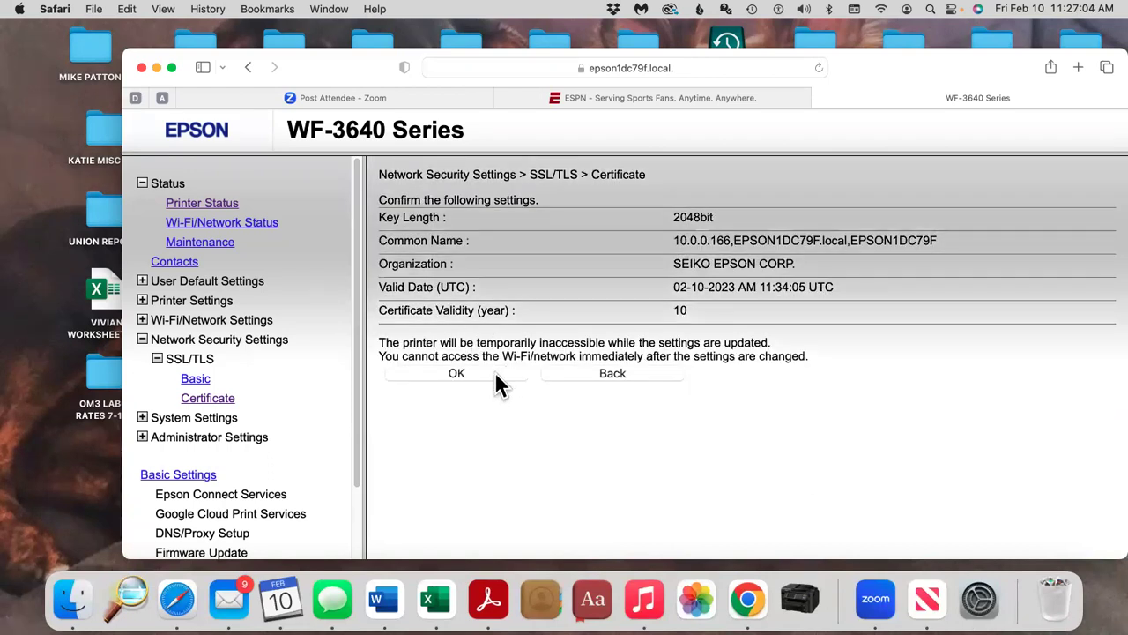
pyautogui.click(497, 374)
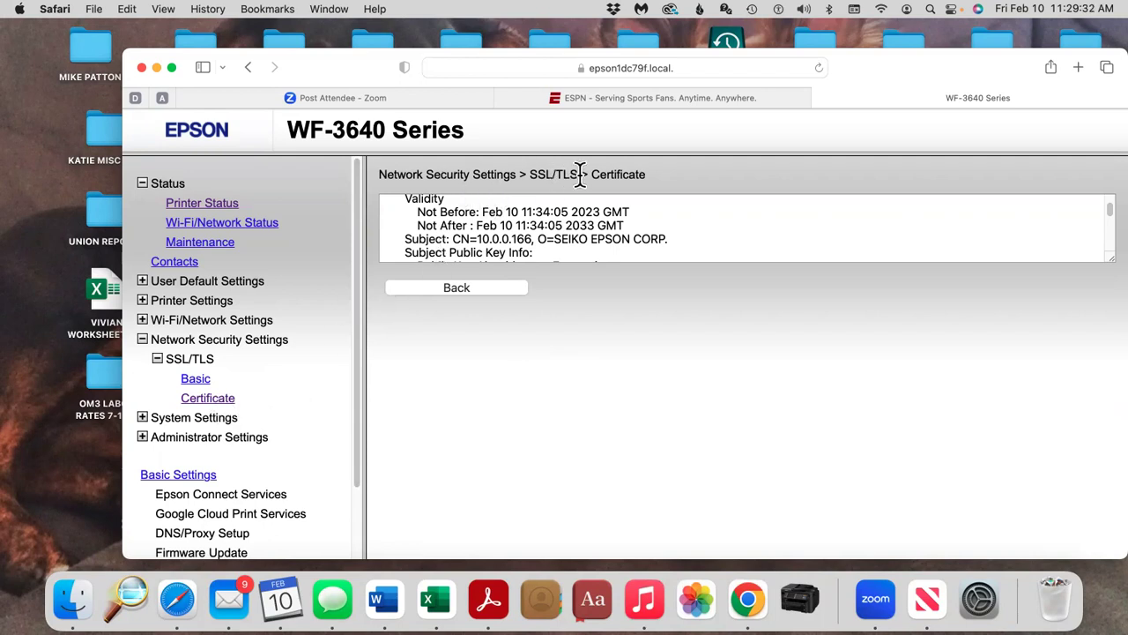
pyautogui.click(219, 409)
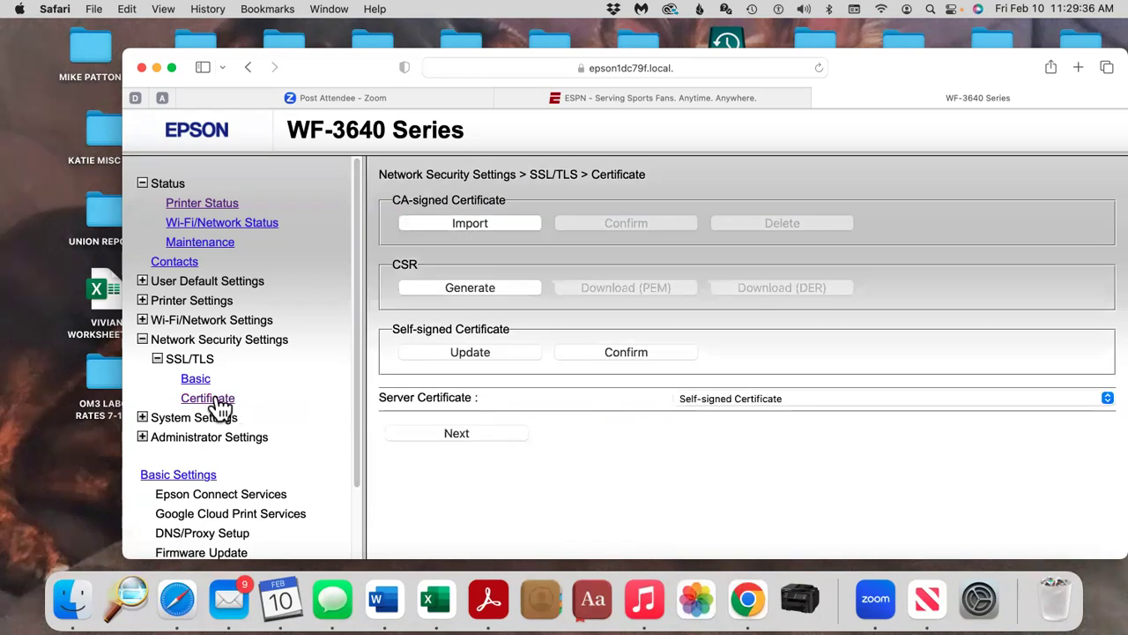
# Open the self-signed certificate's details and check the Not Before and Not After dates in its Validity section.
pyautogui.click(613, 352)
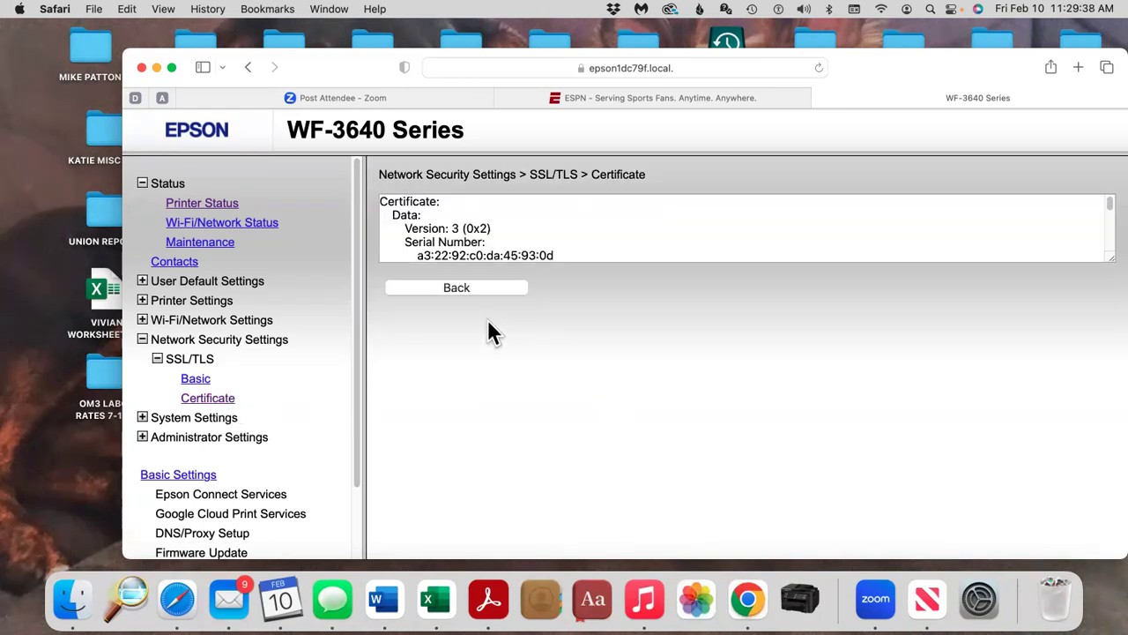
pyautogui.scroll(-3, 526, 241)
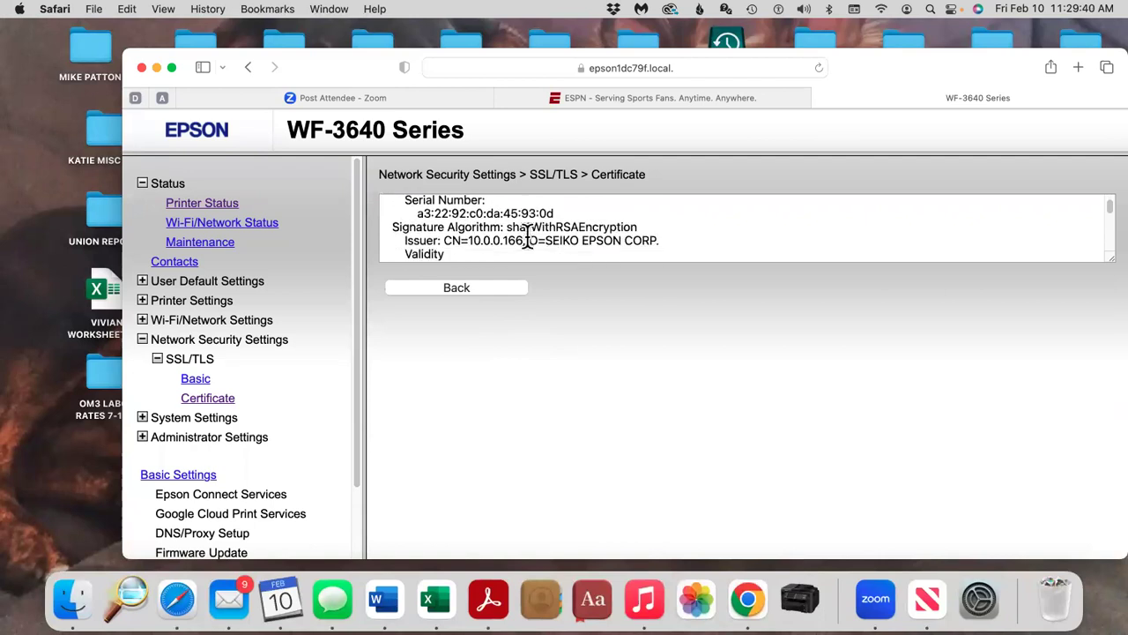
pyautogui.scroll(-3, 526, 241)
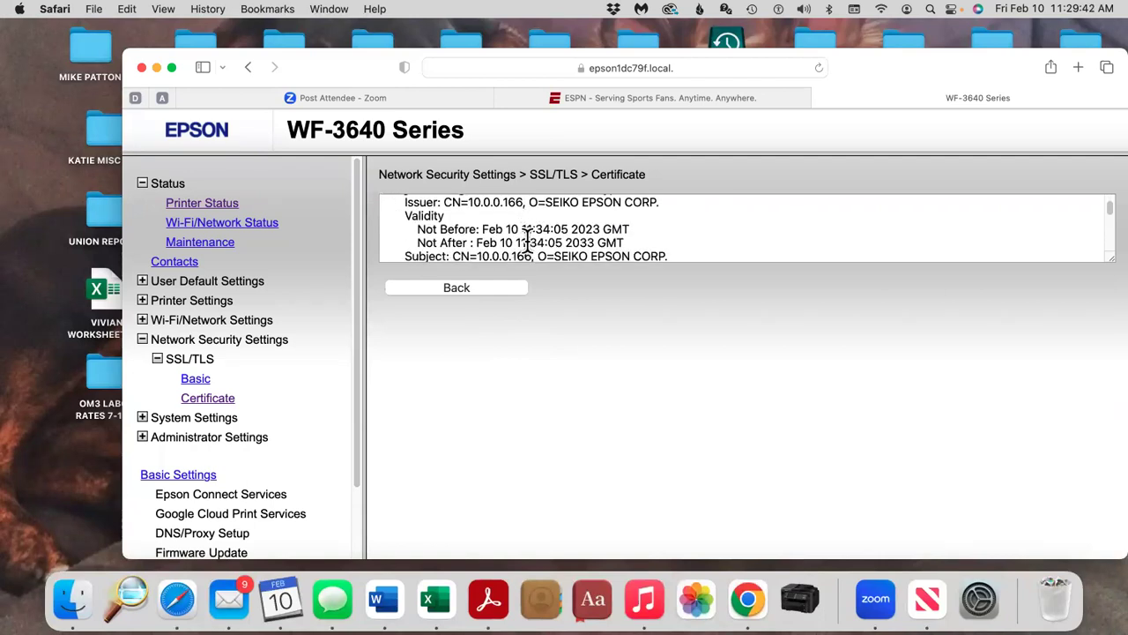
pyautogui.moveTo(418, 242); pyautogui.dragTo(547, 245)
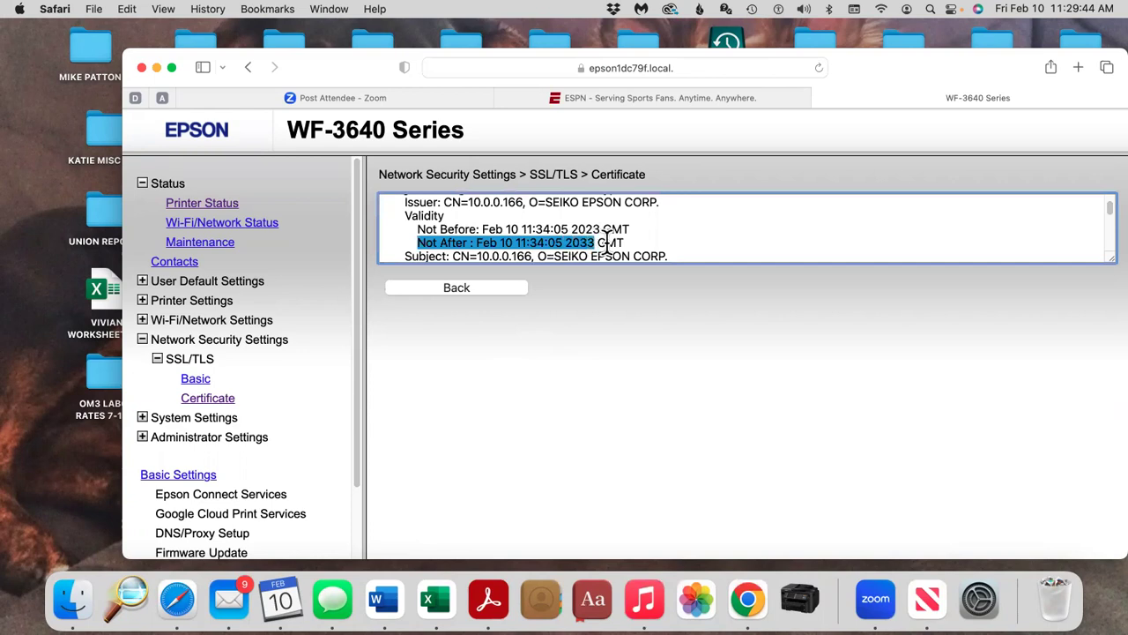
pyautogui.click(571, 247)
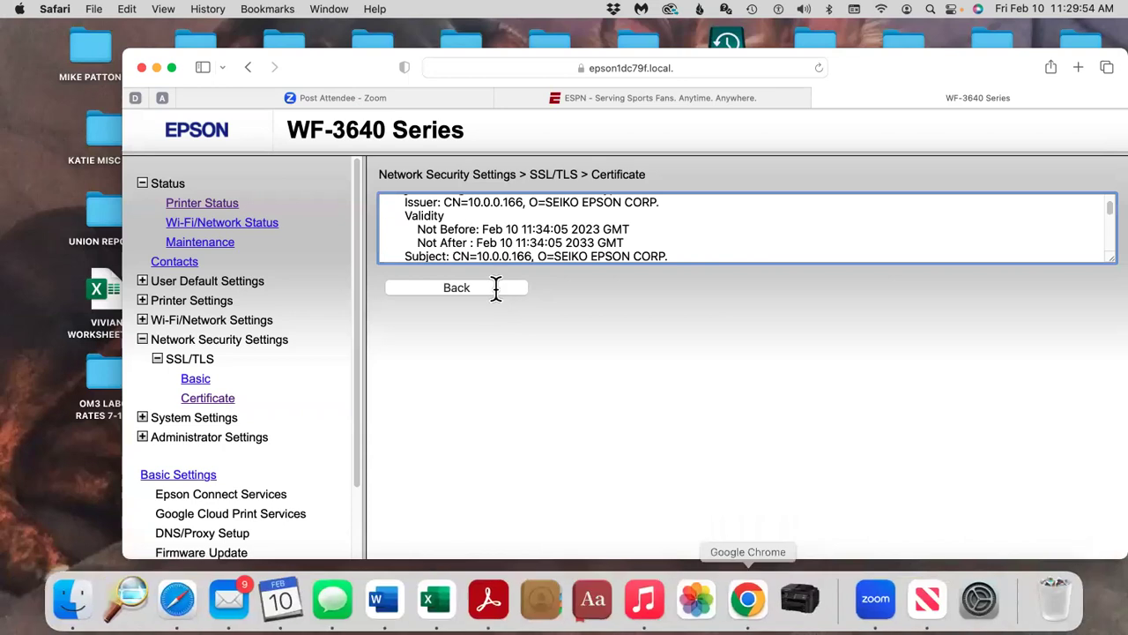
# Switch to the ESPN page and set up a print of page 1 only in black and white on the EPSON WF-3640 Series.
pyautogui.click(582, 100)
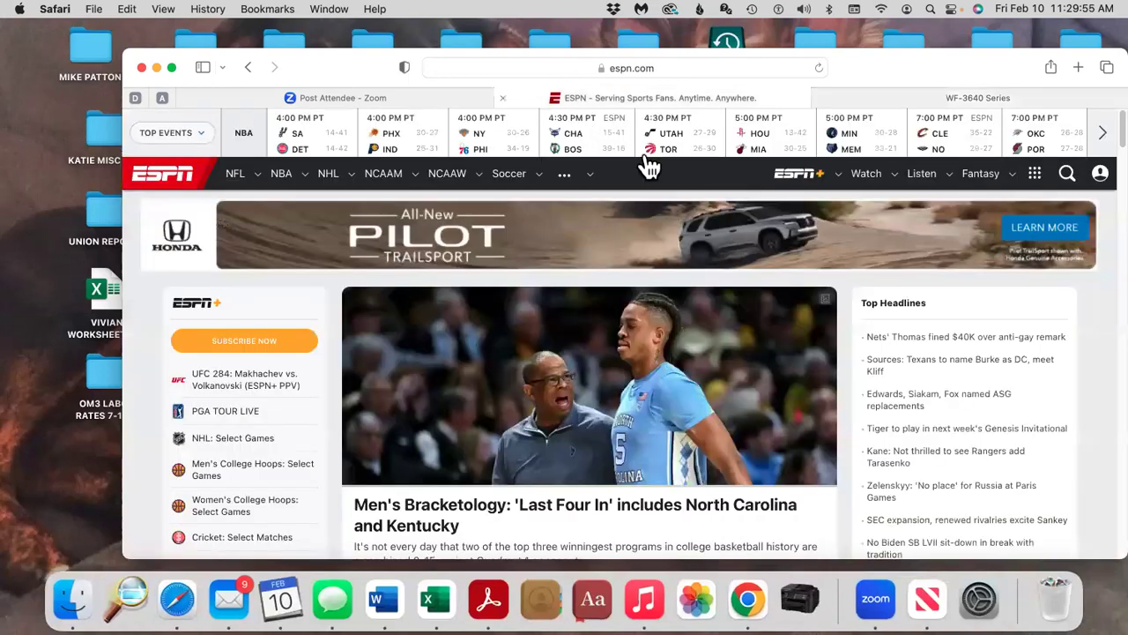
pyautogui.click(165, 11)
pyautogui.moveTo(55, 12)
pyautogui.moveTo(93, 11)
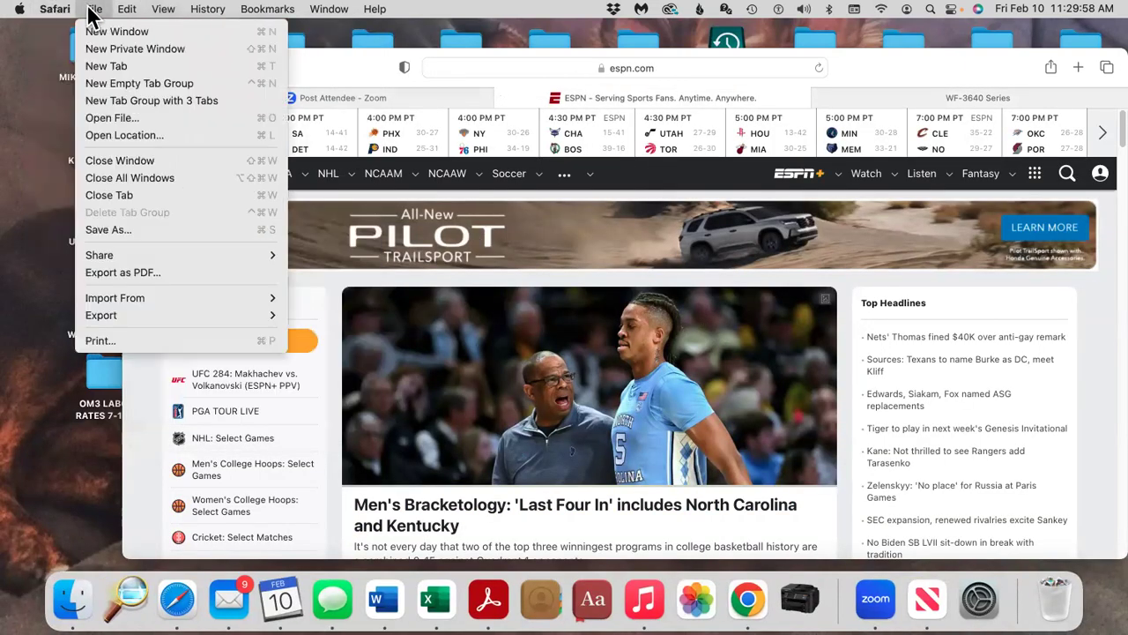
pyautogui.click(147, 339)
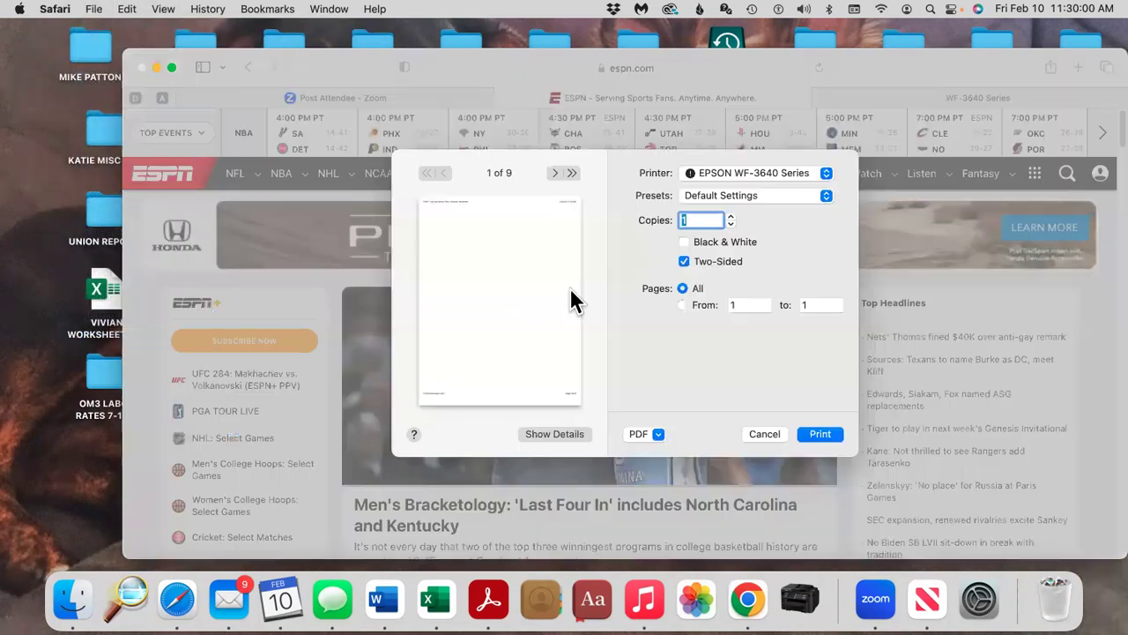
pyautogui.click(682, 304)
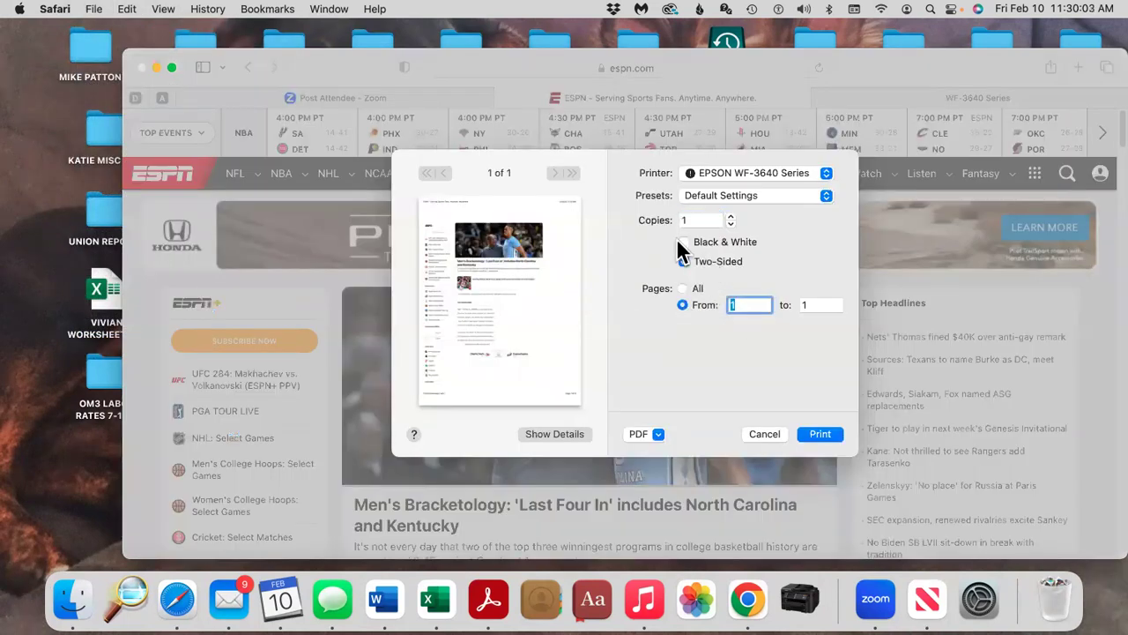
pyautogui.click(684, 242)
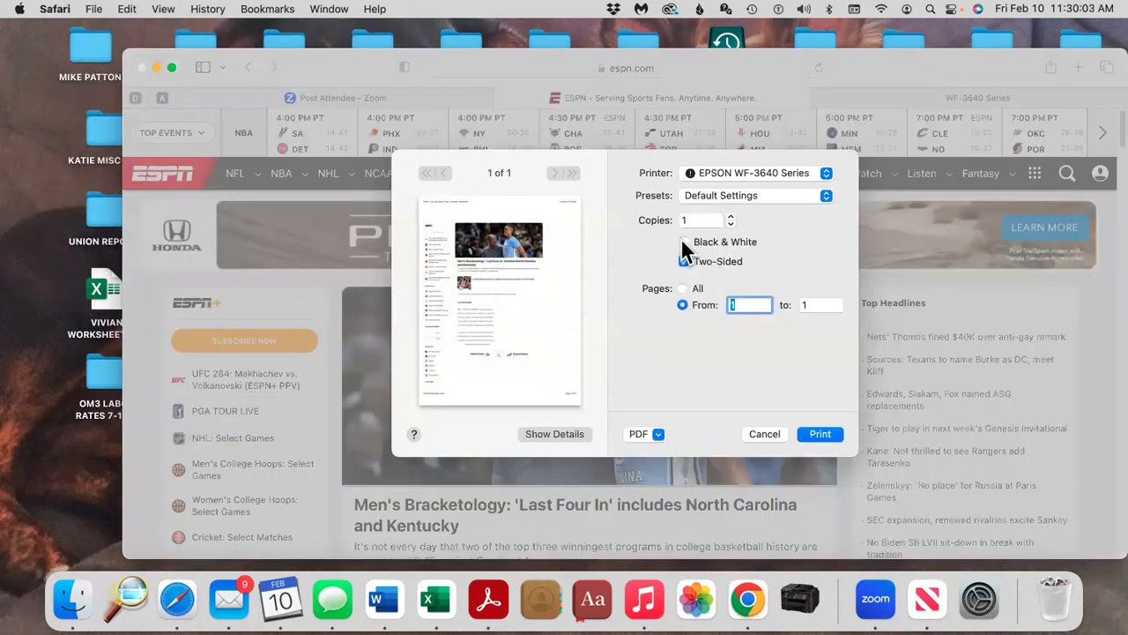
# Send the ESPN print job, resume the paused printer and open the EPSON WF-3640 Series queue to check its progress.
pyautogui.click(812, 428)
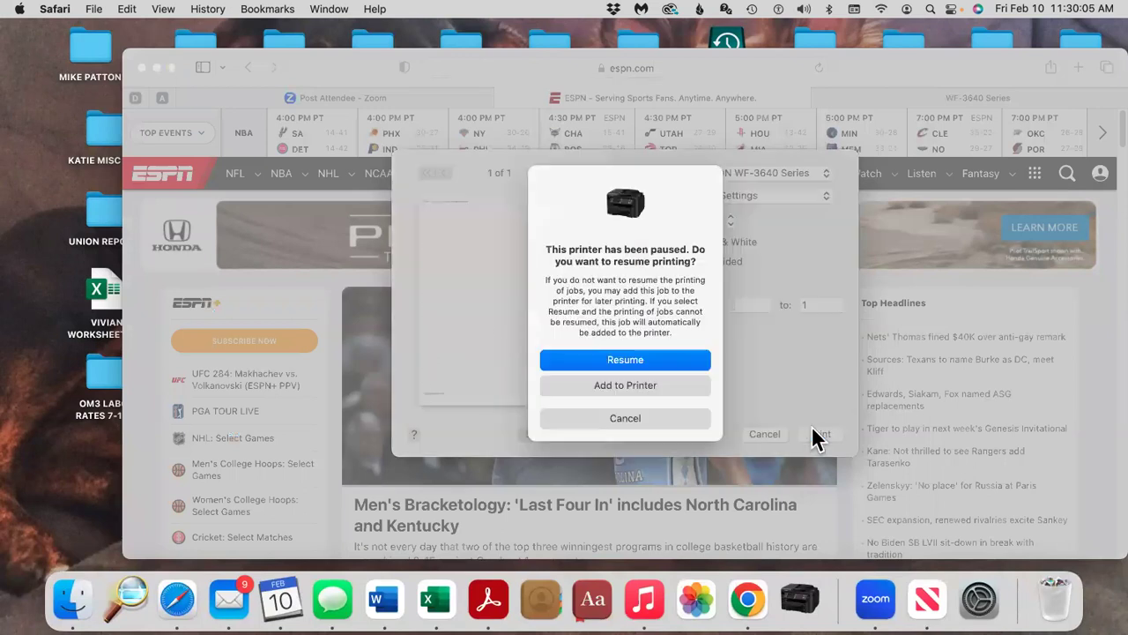
pyautogui.click(664, 354)
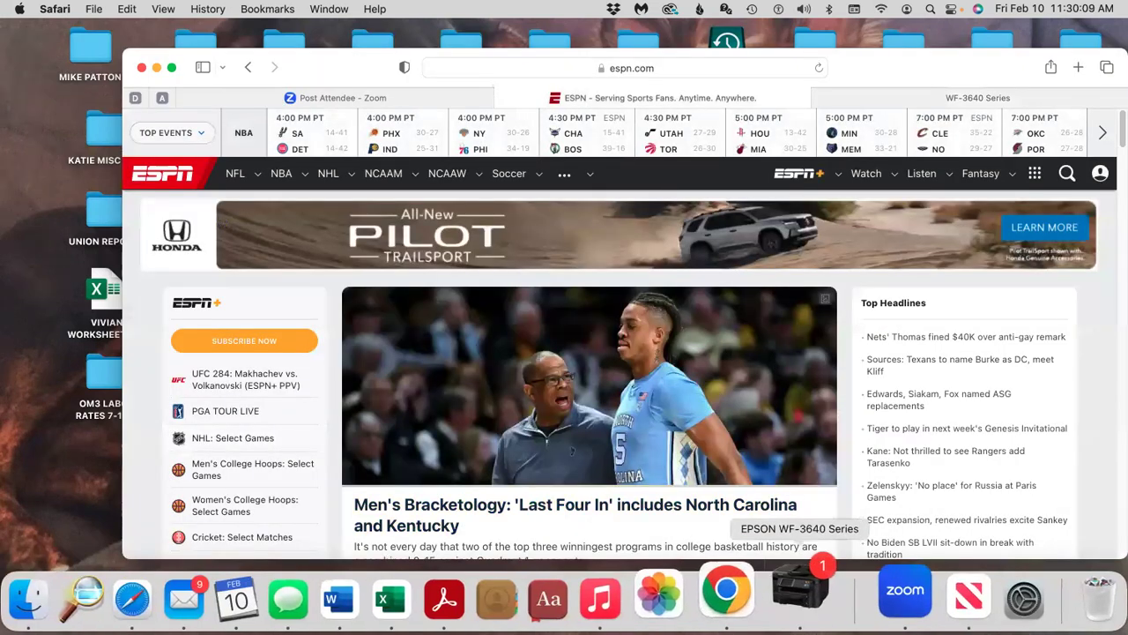
pyautogui.click(799, 589)
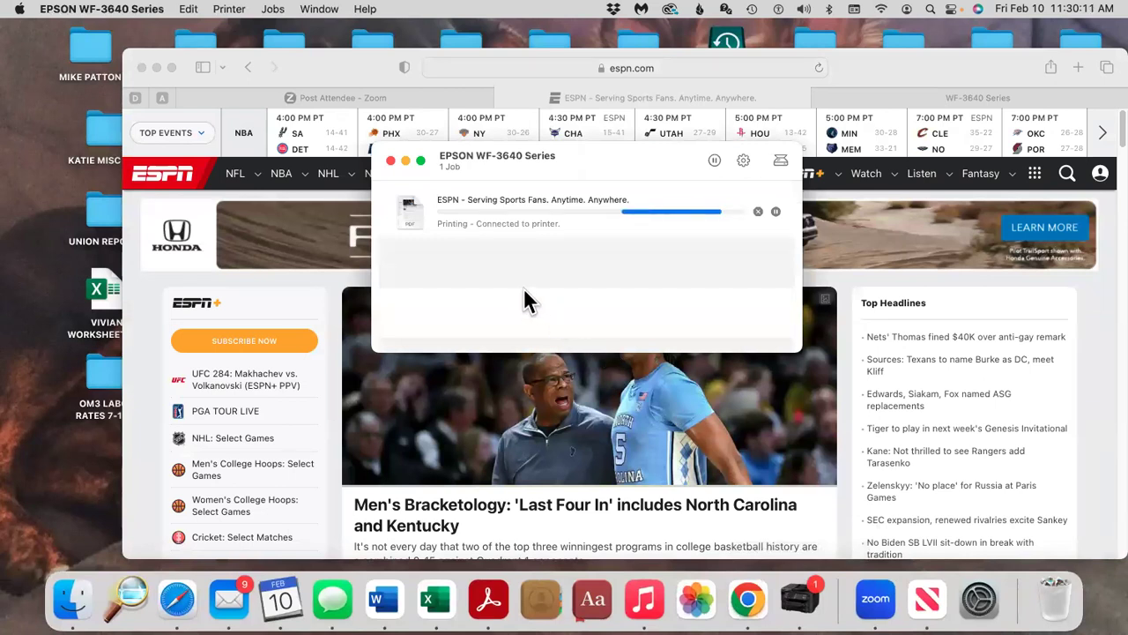